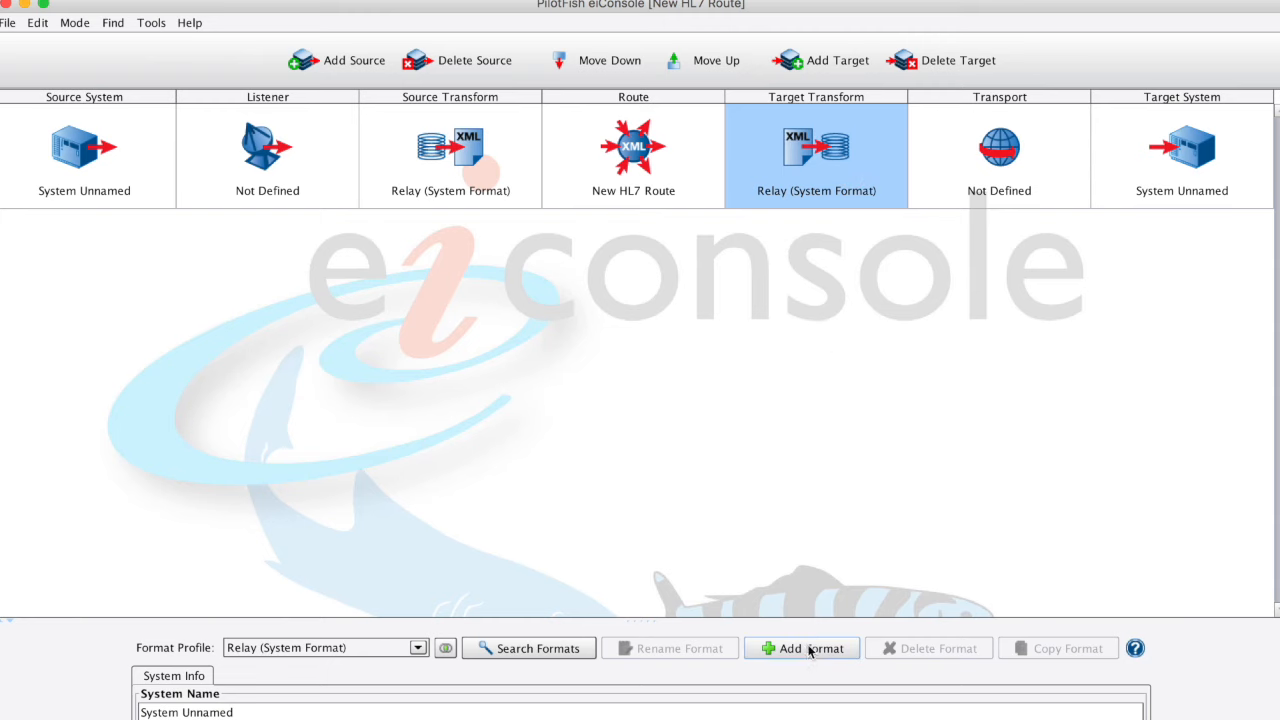
Step: Name the new target format New-HL7, and replace its direct relay with a newly created XSLT mapping
{"action": "type", "text": "New-HL7"}
{"action": "key", "text": "Return"}
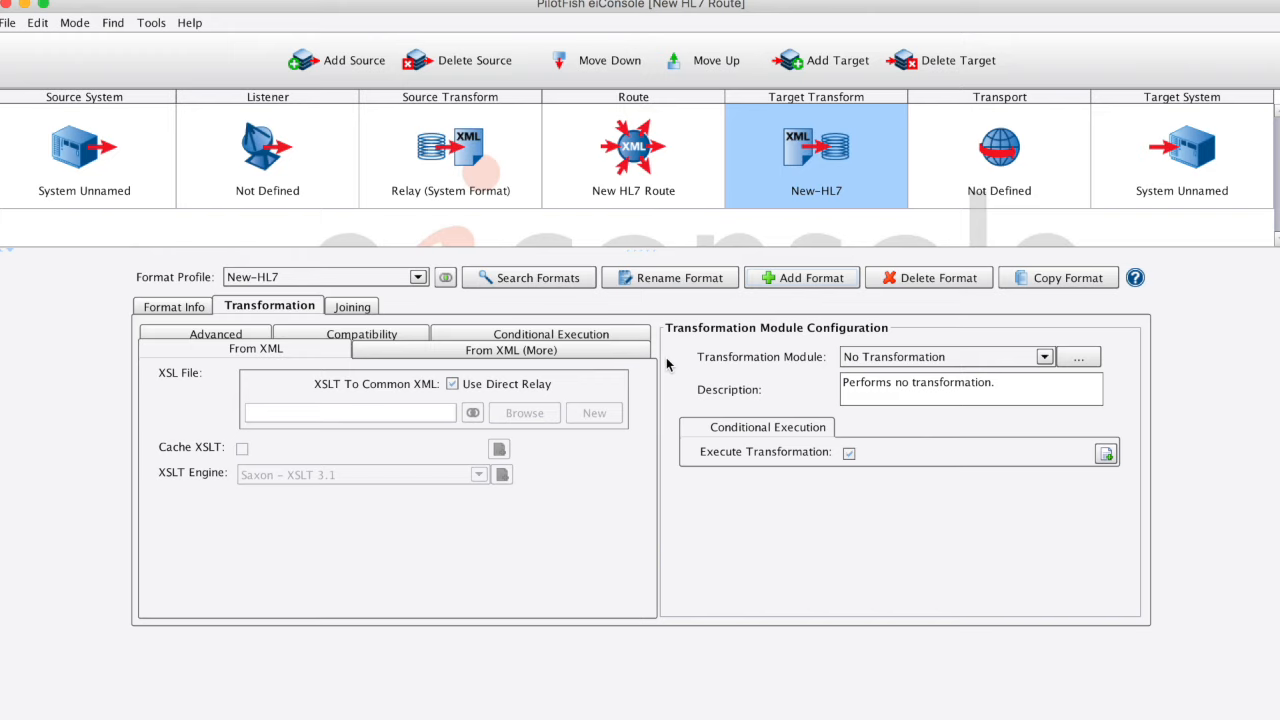
{"action": "left_click", "coordinate": [452, 384]}
{"action": "left_click", "coordinate": [594, 413]}
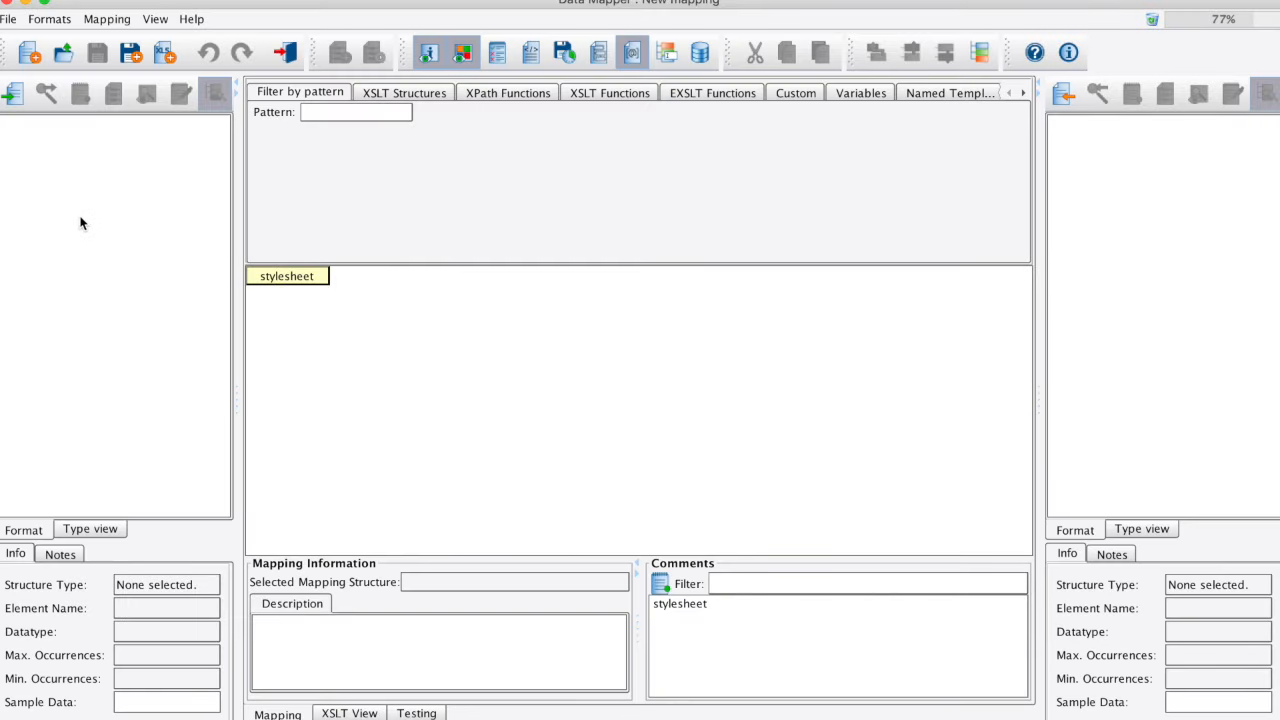
Step: Load CustomLabResults.xml from the data folder as the source format with the XML reader, and expand its LabResults node
{"action": "left_click", "coordinate": [15, 94]}
{"action": "left_click", "coordinate": [627, 289]}
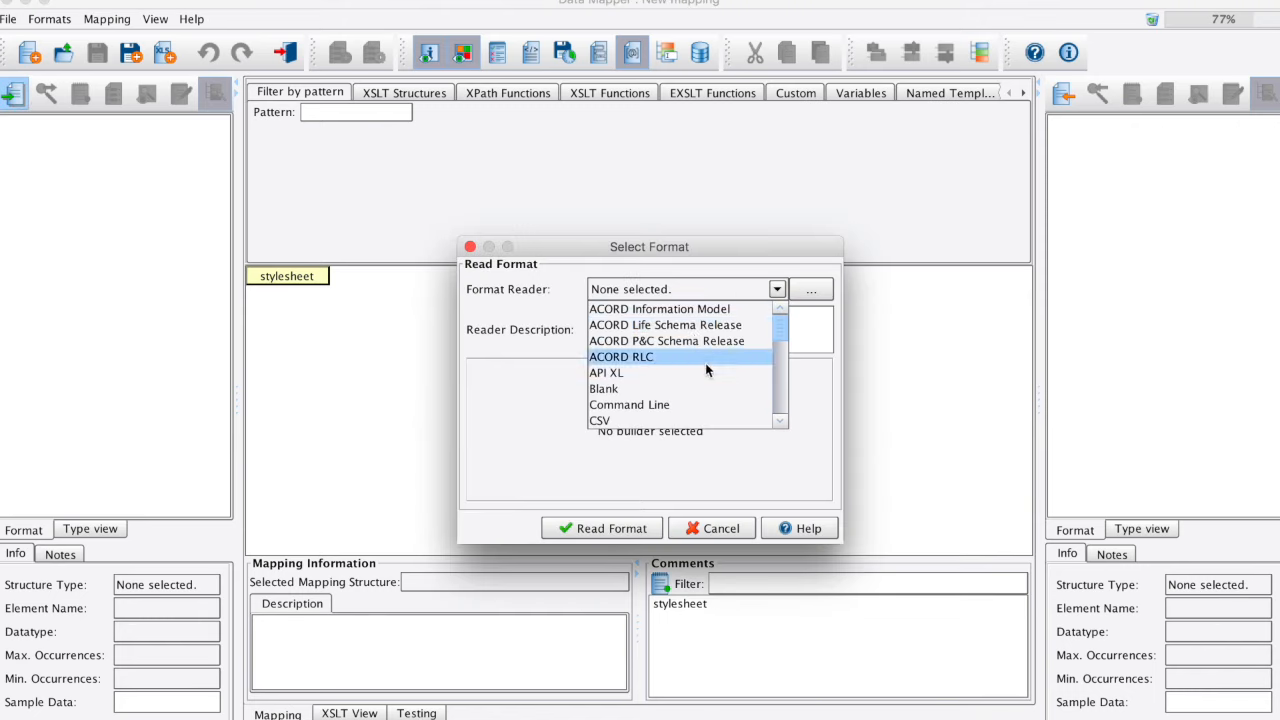
{"action": "scroll", "coordinate": [707, 371], "scroll_direction": "down", "scroll_amount": 10}
{"action": "left_click", "coordinate": [708, 404]}
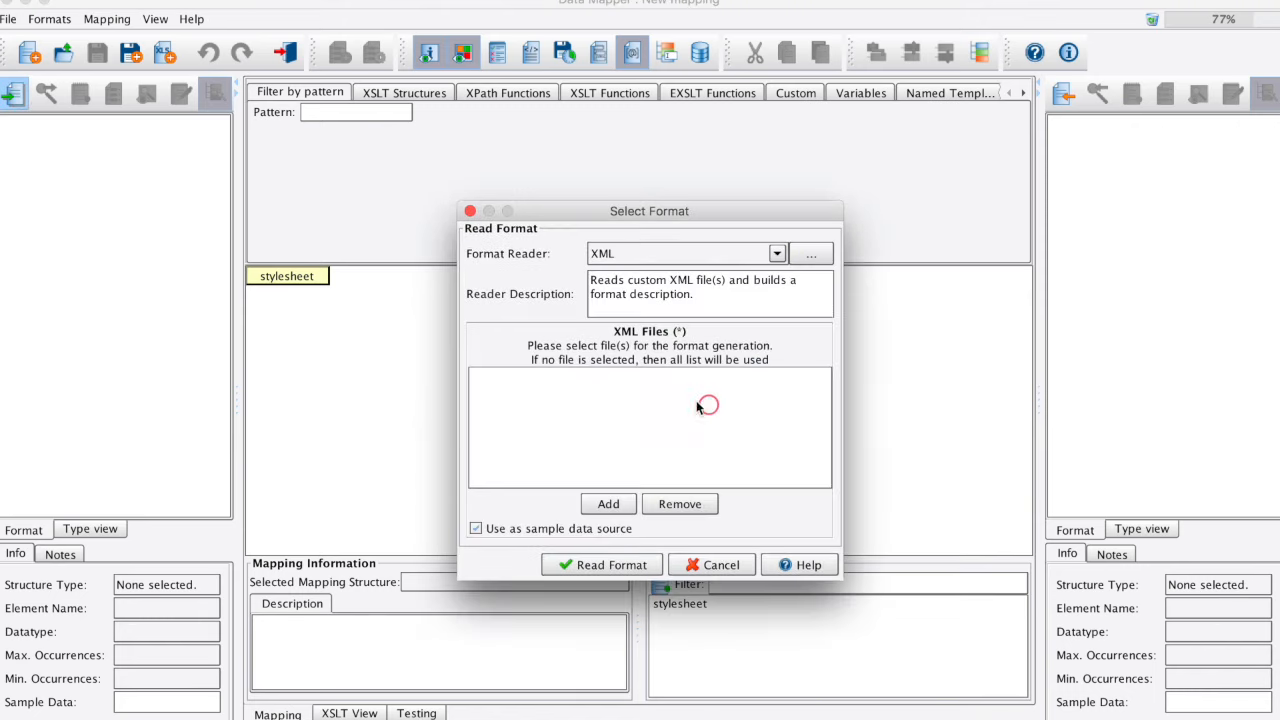
{"action": "left_click", "coordinate": [619, 503]}
{"action": "left_click", "coordinate": [562, 301]}
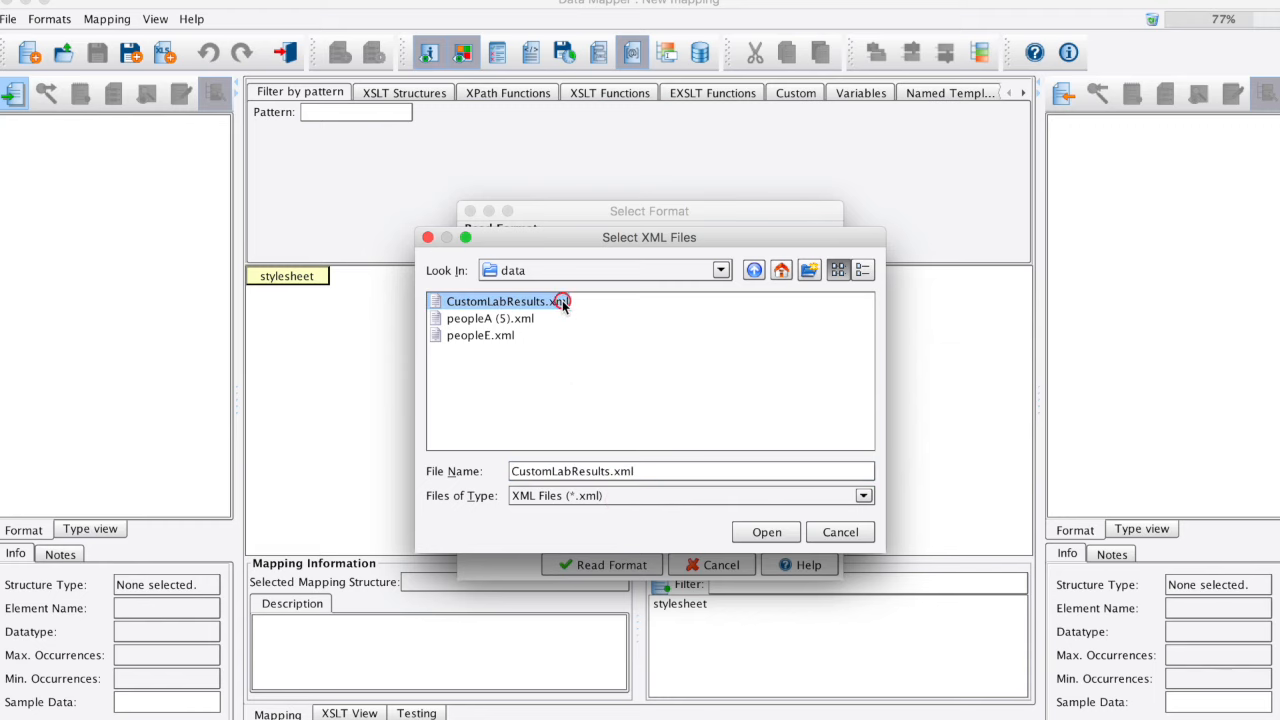
{"action": "left_click", "coordinate": [767, 532]}
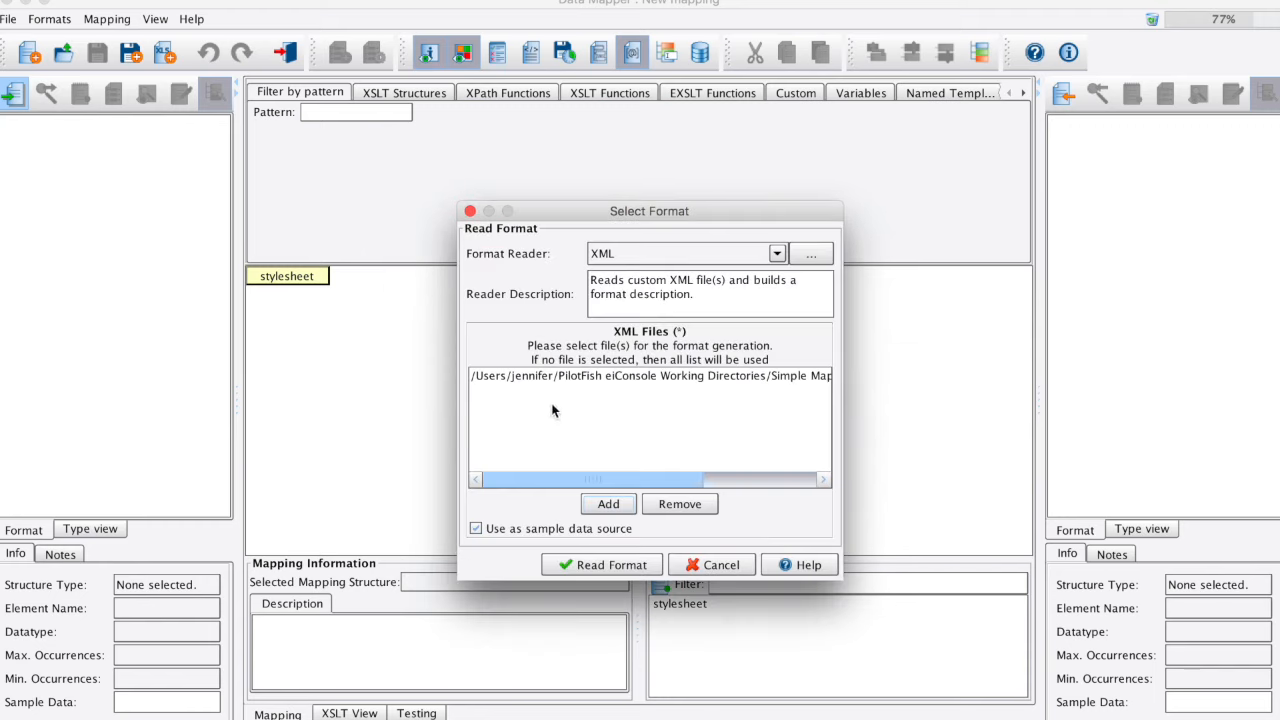
{"action": "left_click", "coordinate": [592, 567]}
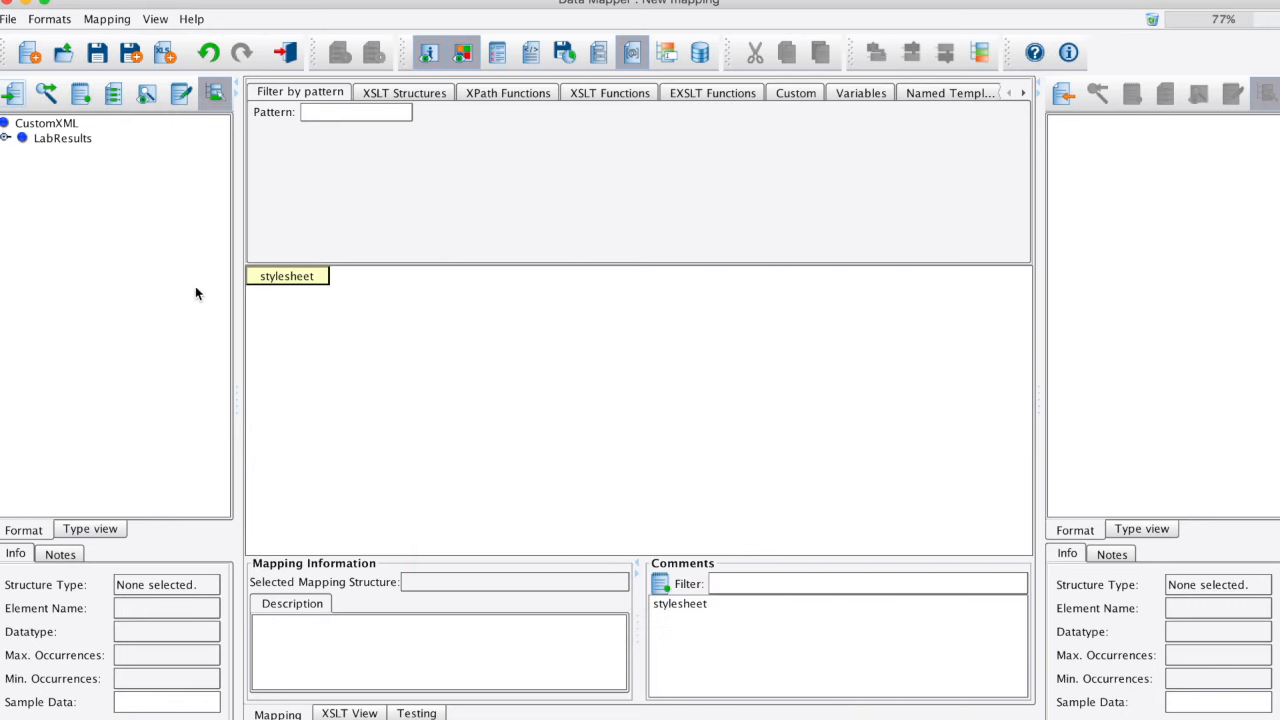
{"action": "left_click", "coordinate": [5, 138]}
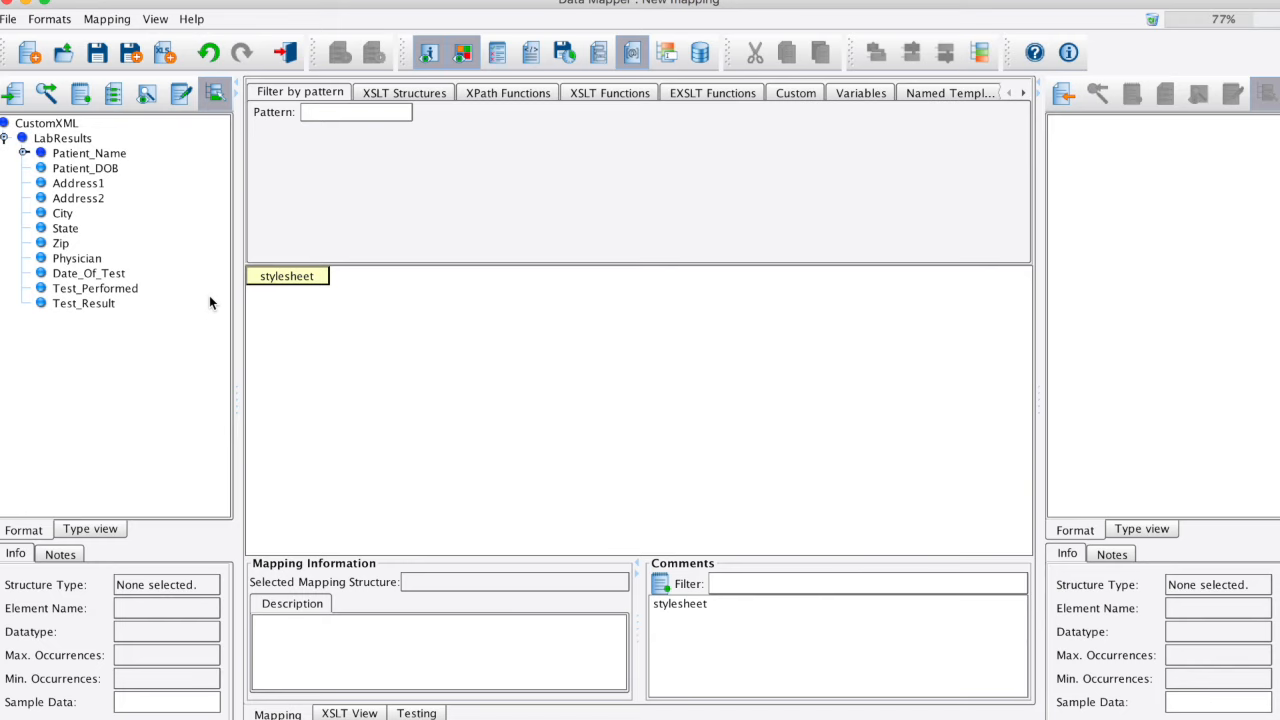
Step: Start a target format with the HL7 v2.x reader and turn on friendly element names where possible
{"action": "left_click", "coordinate": [1063, 93]}
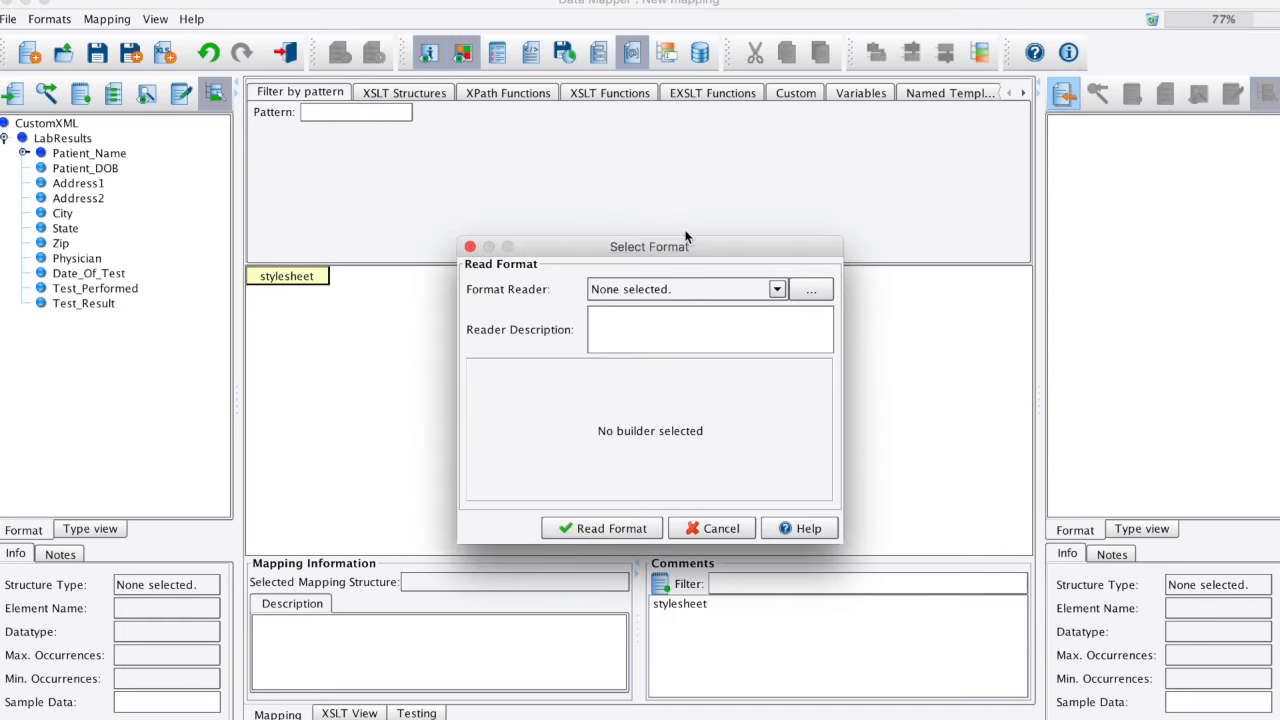
{"action": "left_click", "coordinate": [723, 290]}
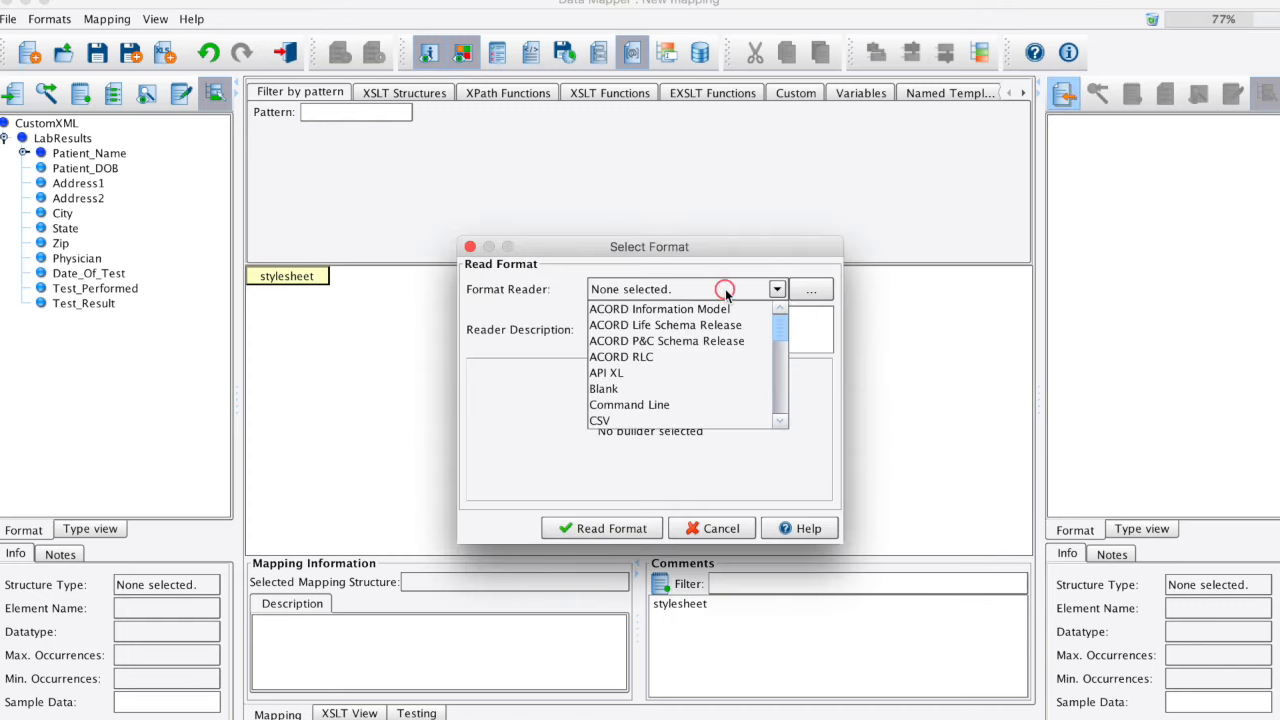
{"action": "scroll", "coordinate": [708, 370], "scroll_direction": "down", "scroll_amount": 3}
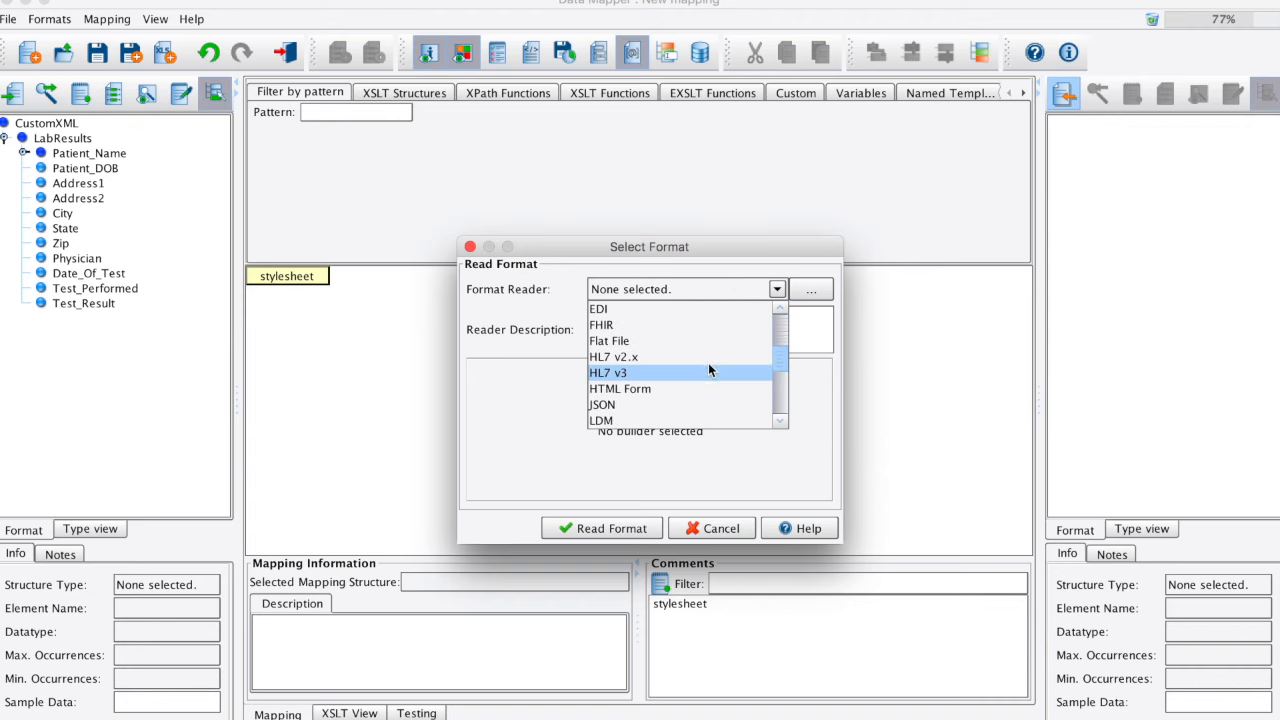
{"action": "left_click", "coordinate": [705, 358]}
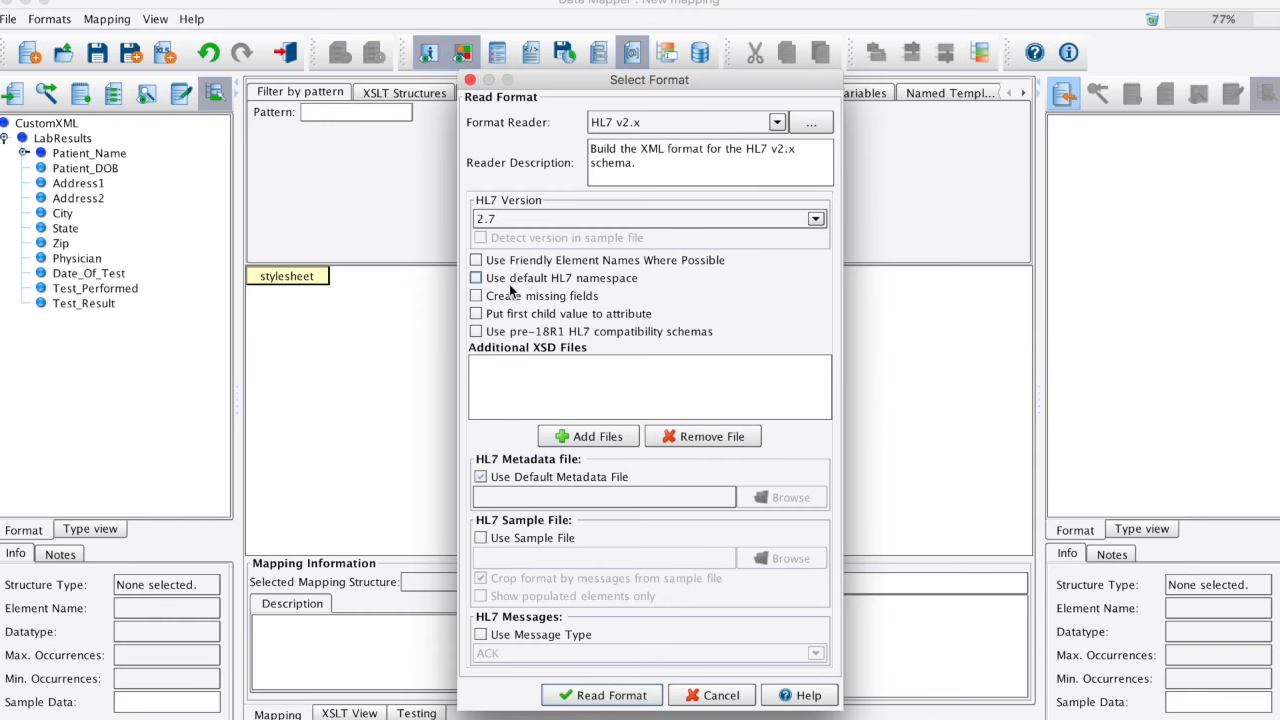
{"action": "left_click", "coordinate": [578, 261]}
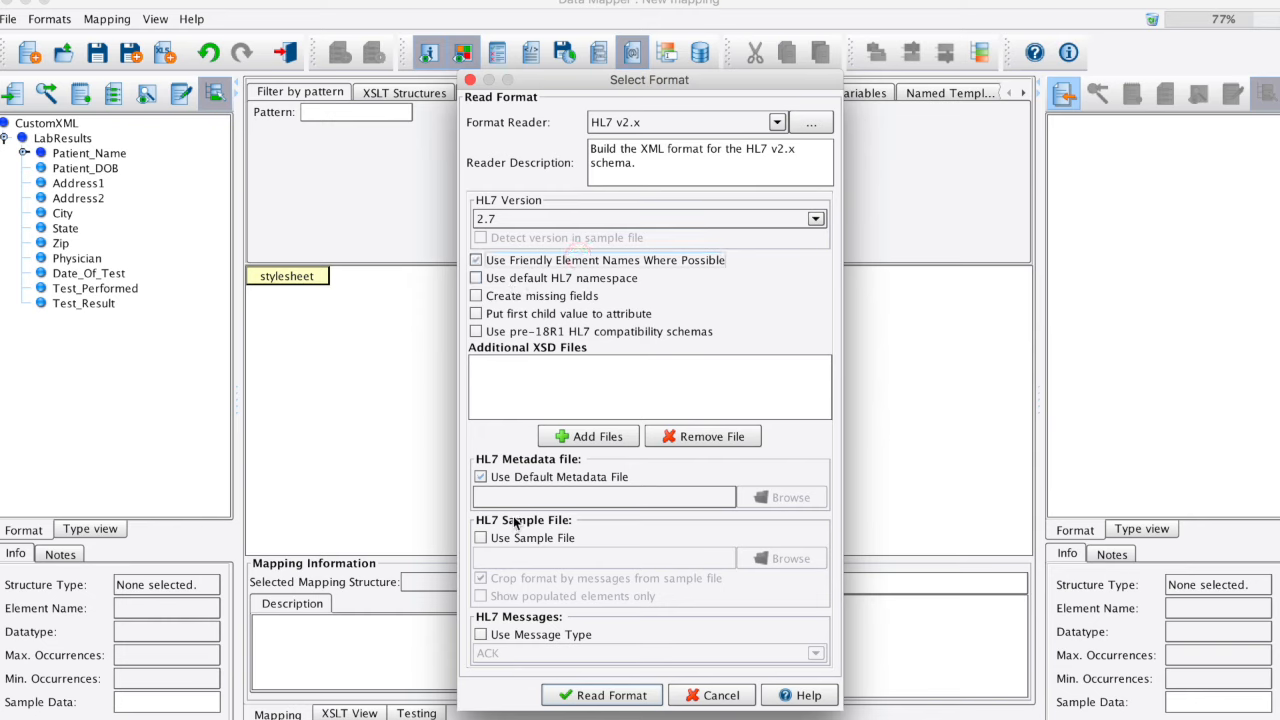
Step: Use ORU-LabResults (1).hl7 from the data folder as the HL7 sample file and read the target format
{"action": "left_click", "coordinate": [545, 537]}
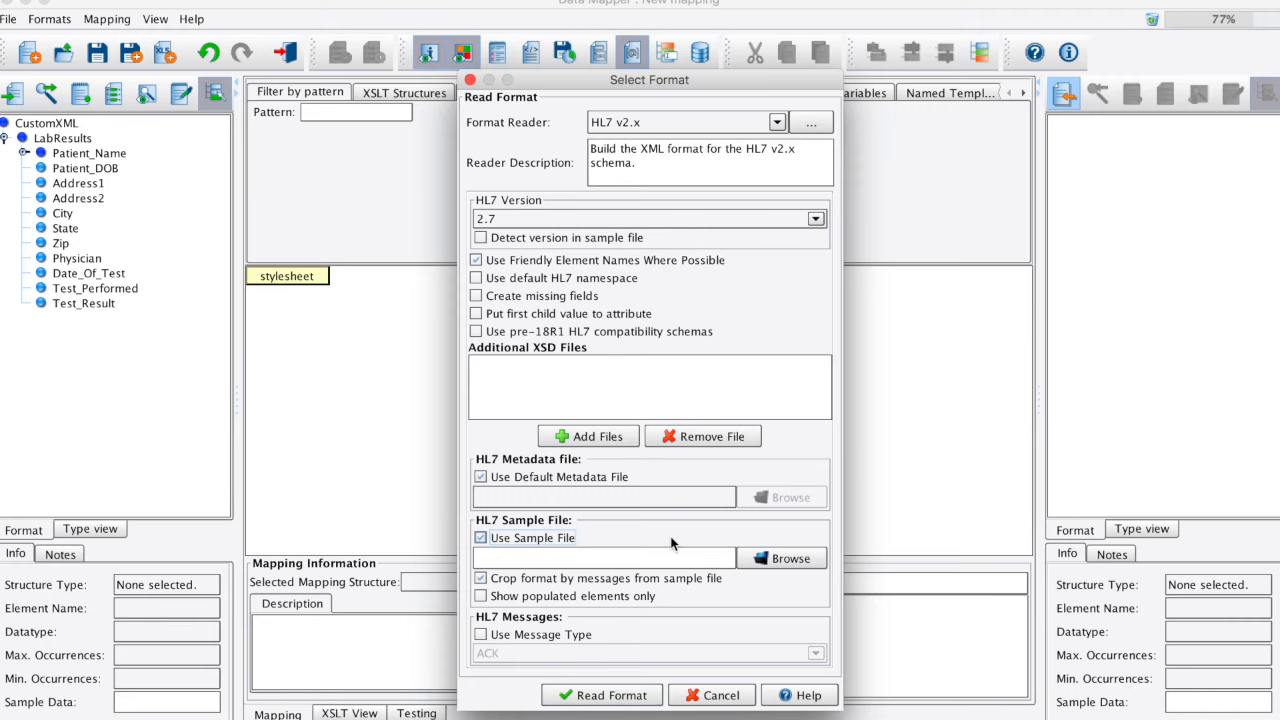
{"action": "left_click", "coordinate": [780, 558]}
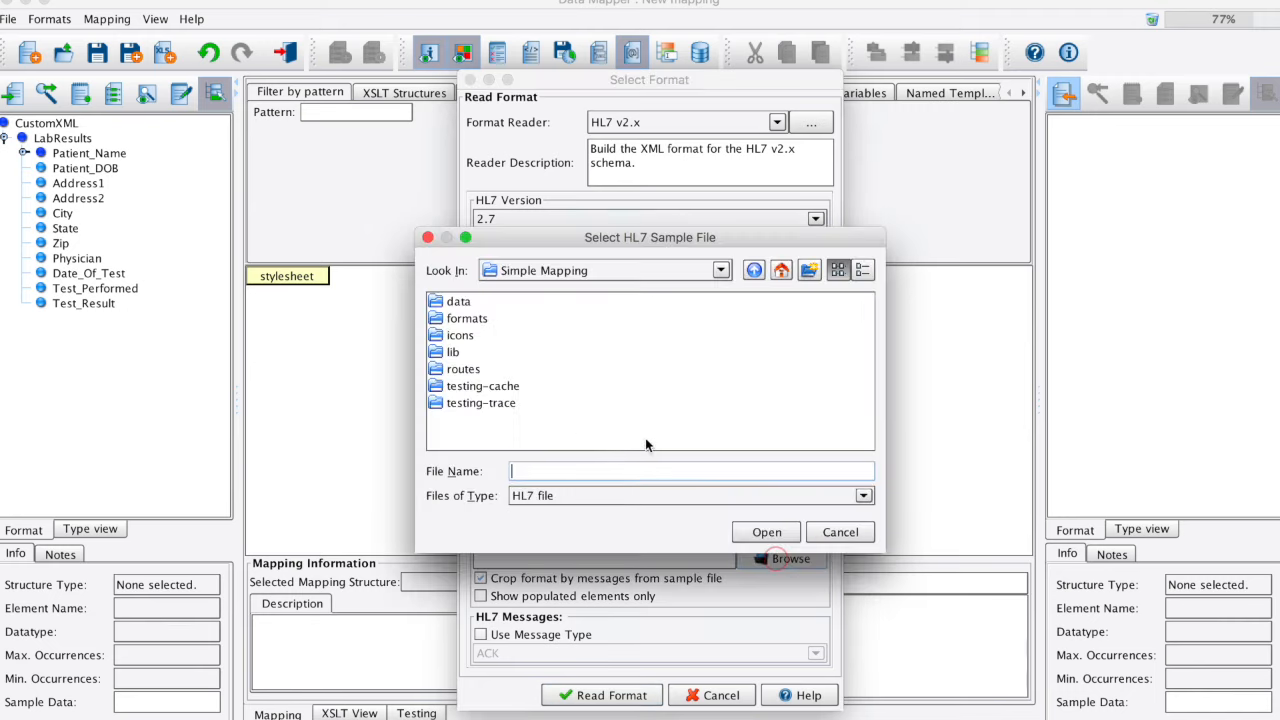
{"action": "double_click", "coordinate": [458, 301]}
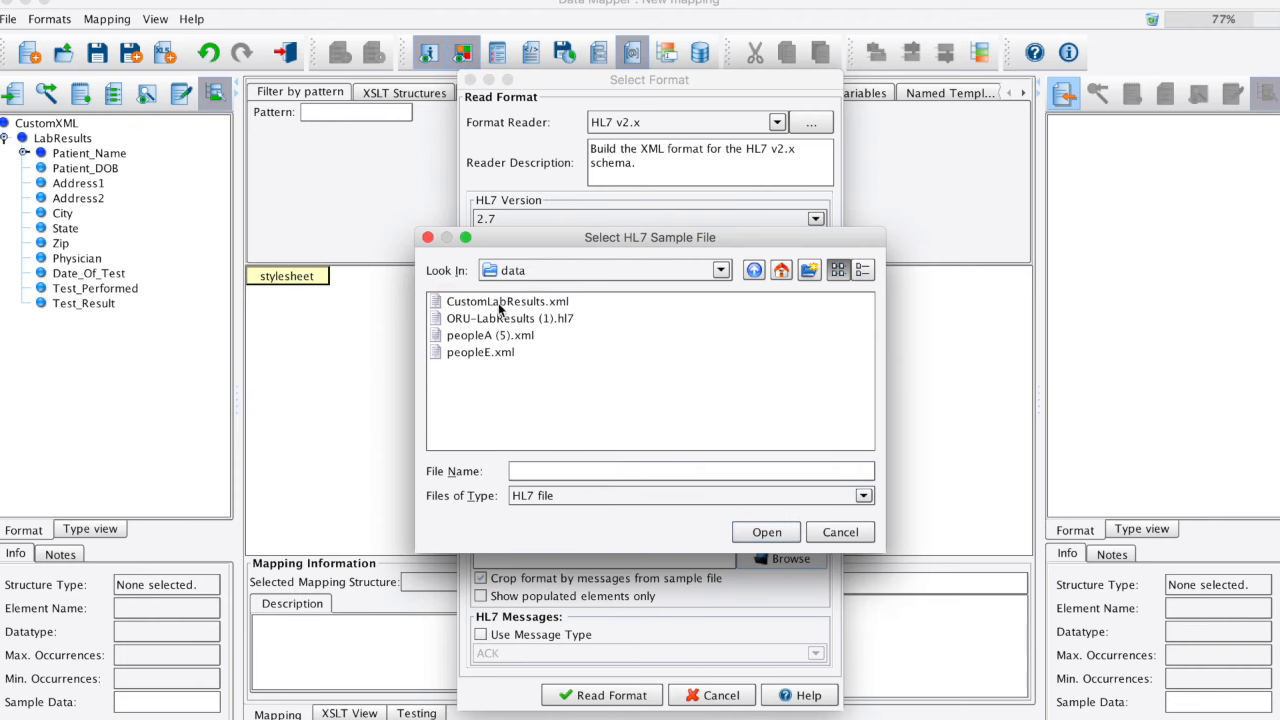
{"action": "left_click", "coordinate": [563, 318]}
{"action": "left_click", "coordinate": [763, 535]}
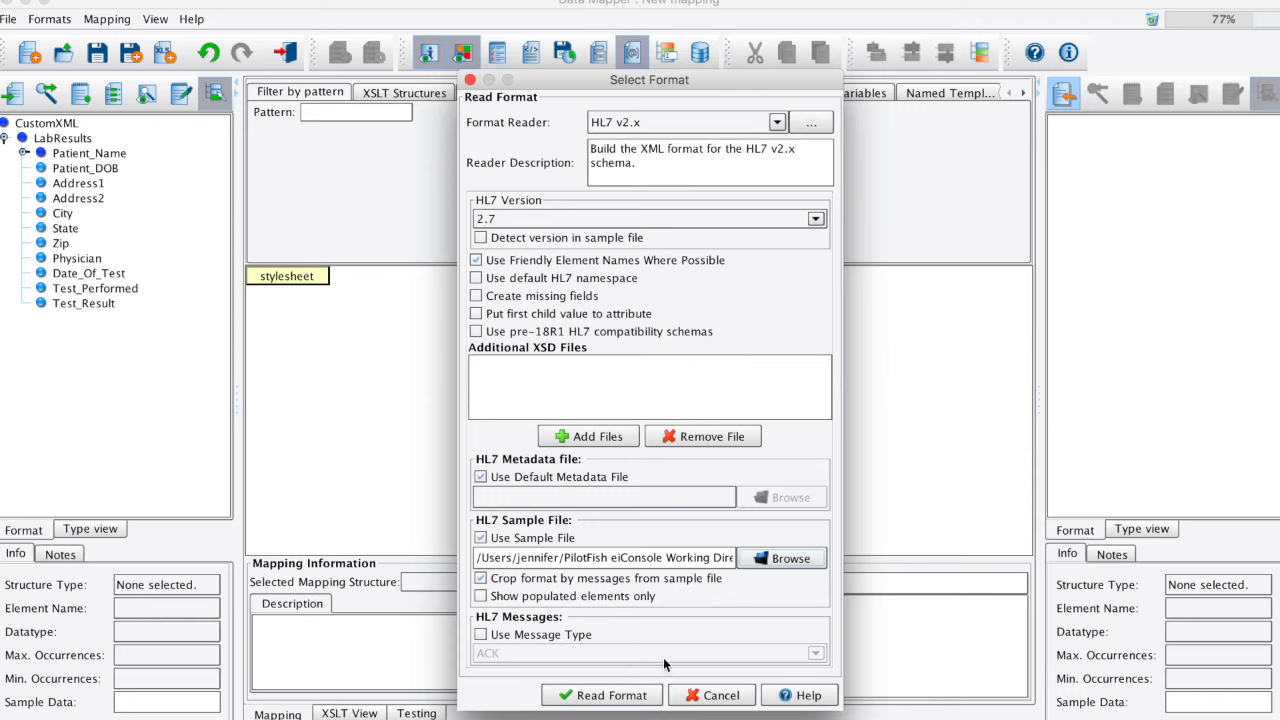
{"action": "left_click", "coordinate": [637, 700]}
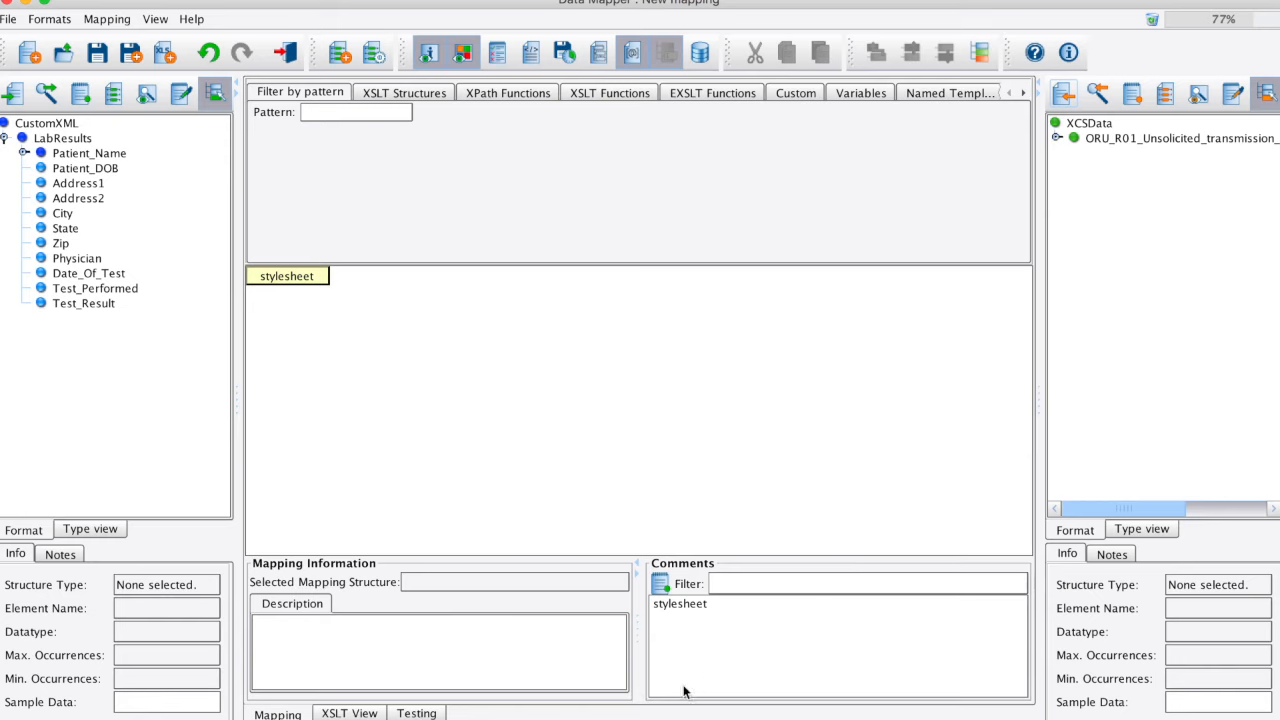
Step: Expand the target message down to the ORU_R01.PATIENT segments and add the target sample data as a mapping template without its values
{"action": "left_click", "coordinate": [1056, 138]}
{"action": "left_click", "coordinate": [1075, 153]}
{"action": "scroll", "coordinate": [1131, 320], "scroll_direction": "down", "scroll_amount": 5}
{"action": "left_click", "coordinate": [1075, 478]}
{"action": "left_click", "coordinate": [1094, 463]}
{"action": "left_click", "coordinate": [49, 19]}
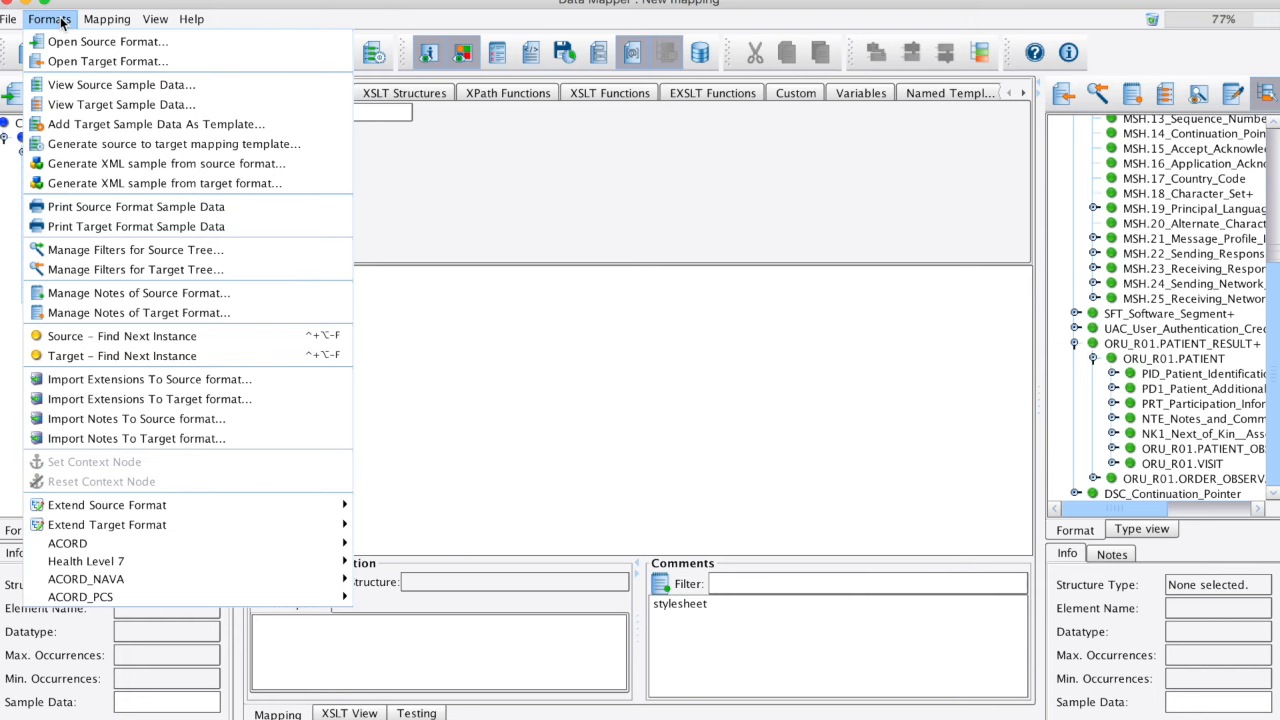
{"action": "left_click", "coordinate": [100, 124]}
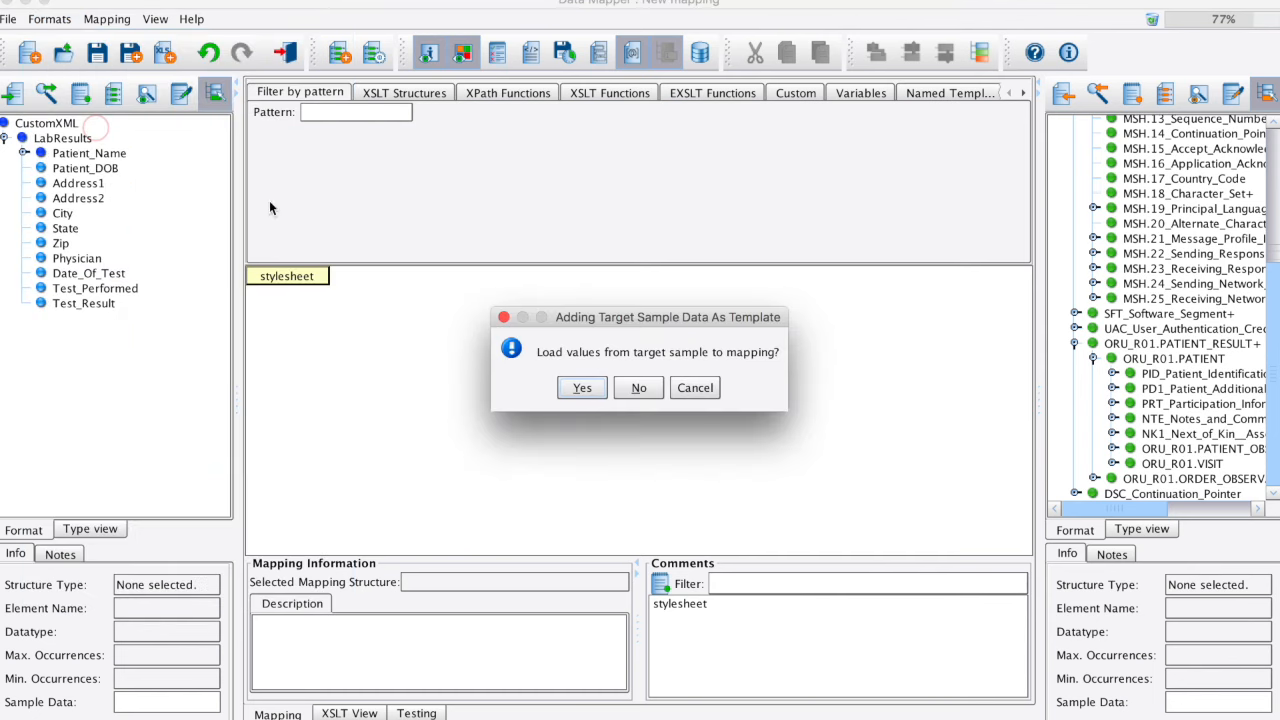
{"action": "left_click", "coordinate": [644, 389]}
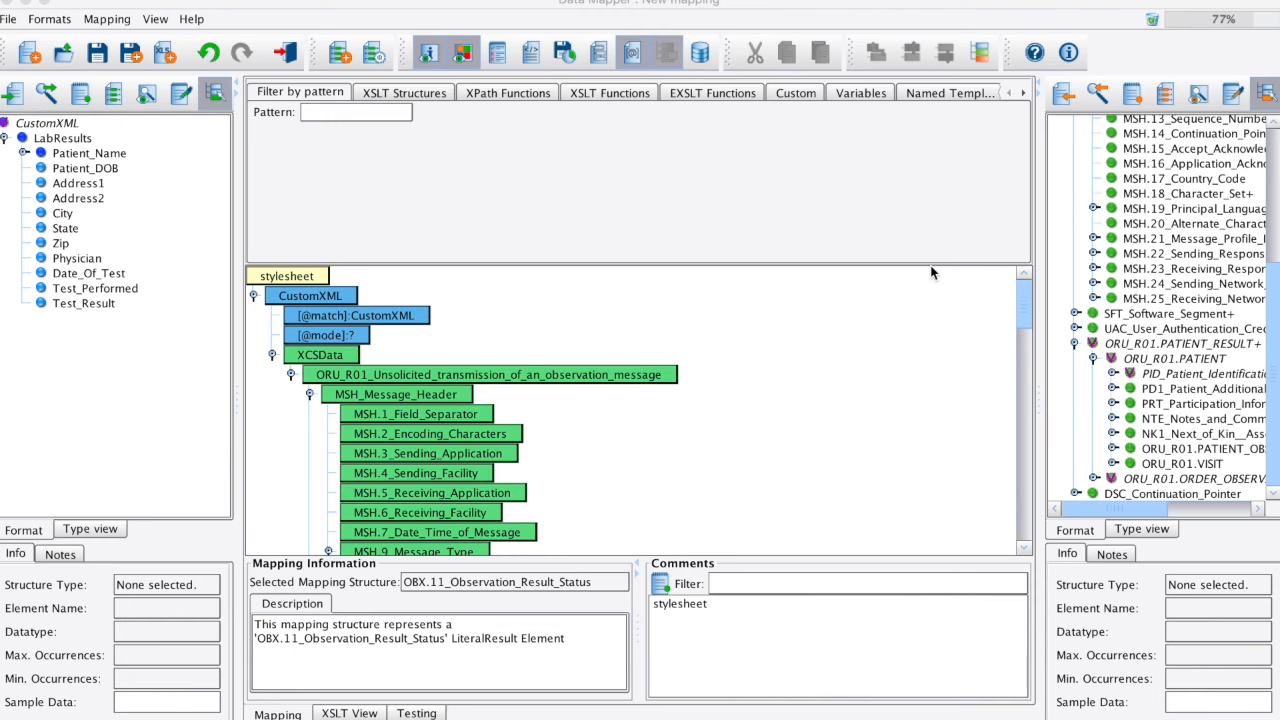
Step: Map the source Patient_Name's Last to XPN.1_Family_Name and First to XPN.2_Given_Name under PID.5_Patient_Name
{"action": "scroll", "coordinate": [930, 272], "scroll_direction": "down", "scroll_amount": 5}
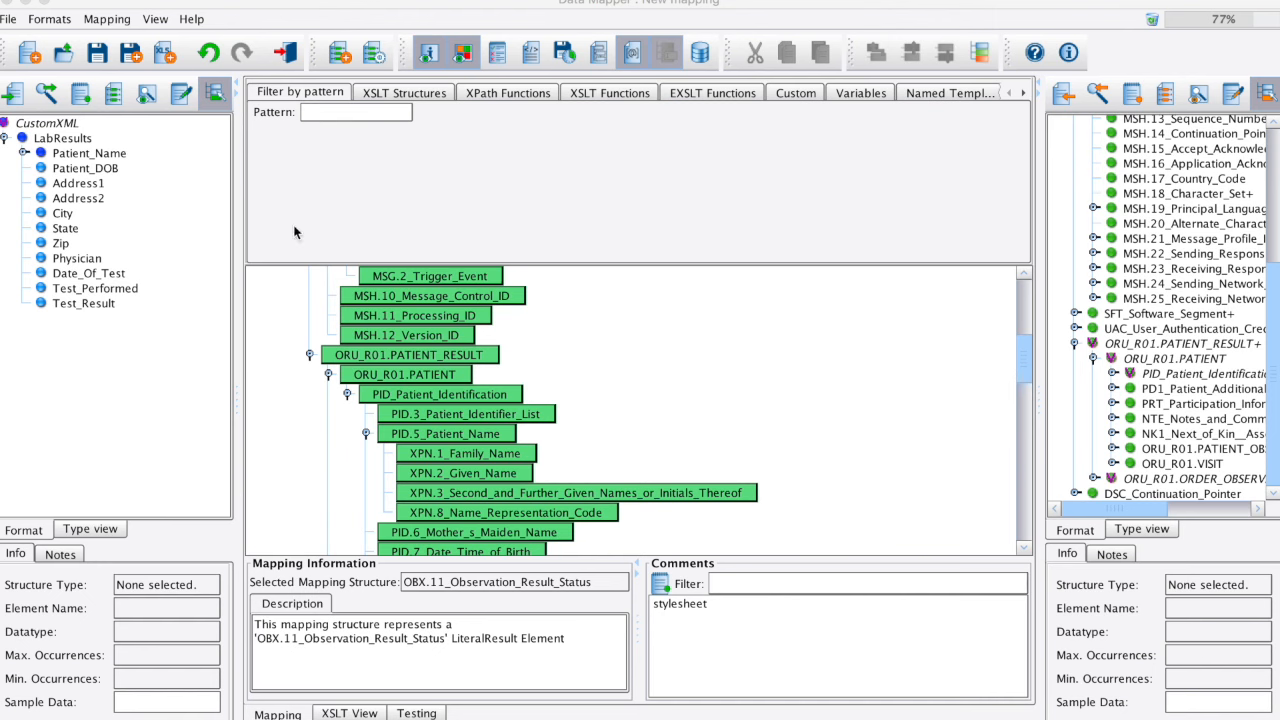
{"action": "left_click", "coordinate": [23, 153]}
{"action": "left_click_drag", "start_coordinate": [83, 183], "coordinate": [650, 516]}
Step: Map Patient_DOB to PID.7_Date_Time_of_Birth and apply a Date/Time Formatter with input pattern MM-DD-YYYY and output pattern YYYYMMDD
{"action": "scroll", "coordinate": [680, 460], "scroll_direction": "down", "scroll_amount": 3}
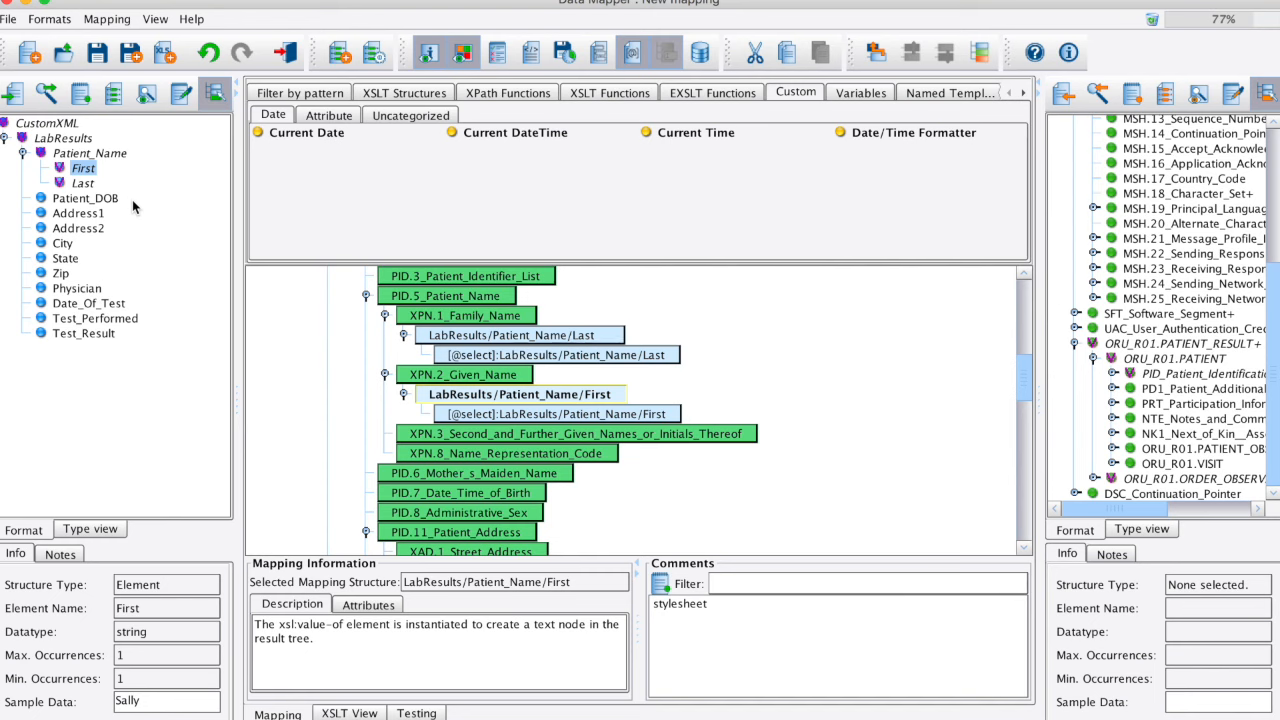
{"action": "left_click_drag", "start_coordinate": [85, 198], "coordinate": [465, 493]}
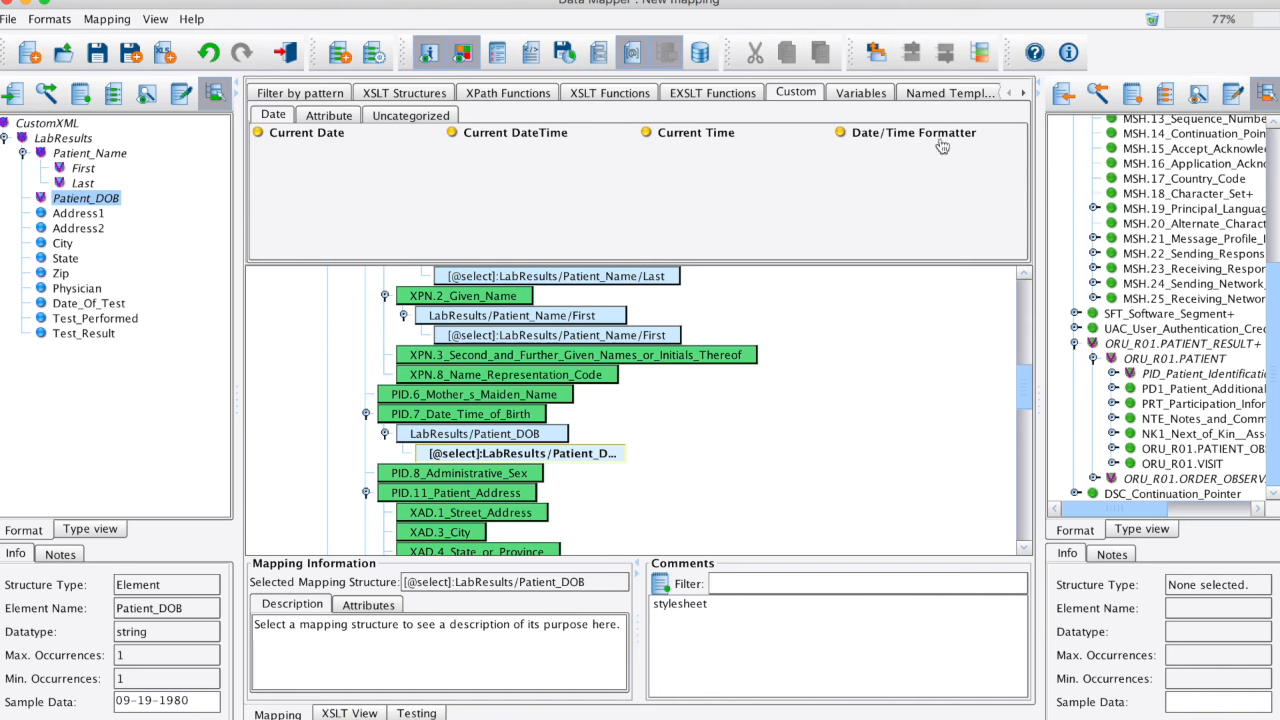
{"action": "left_click_drag", "start_coordinate": [947, 138], "coordinate": [892, 448]}
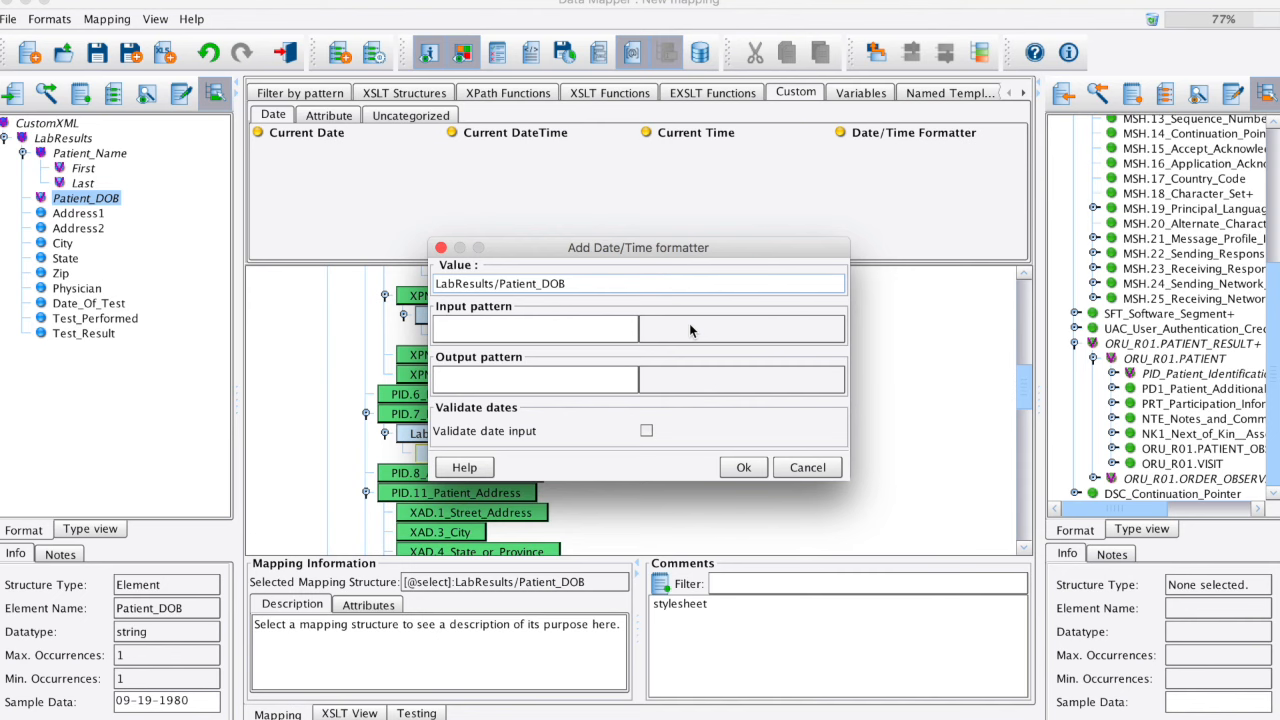
{"action": "left_click", "coordinate": [604, 330]}
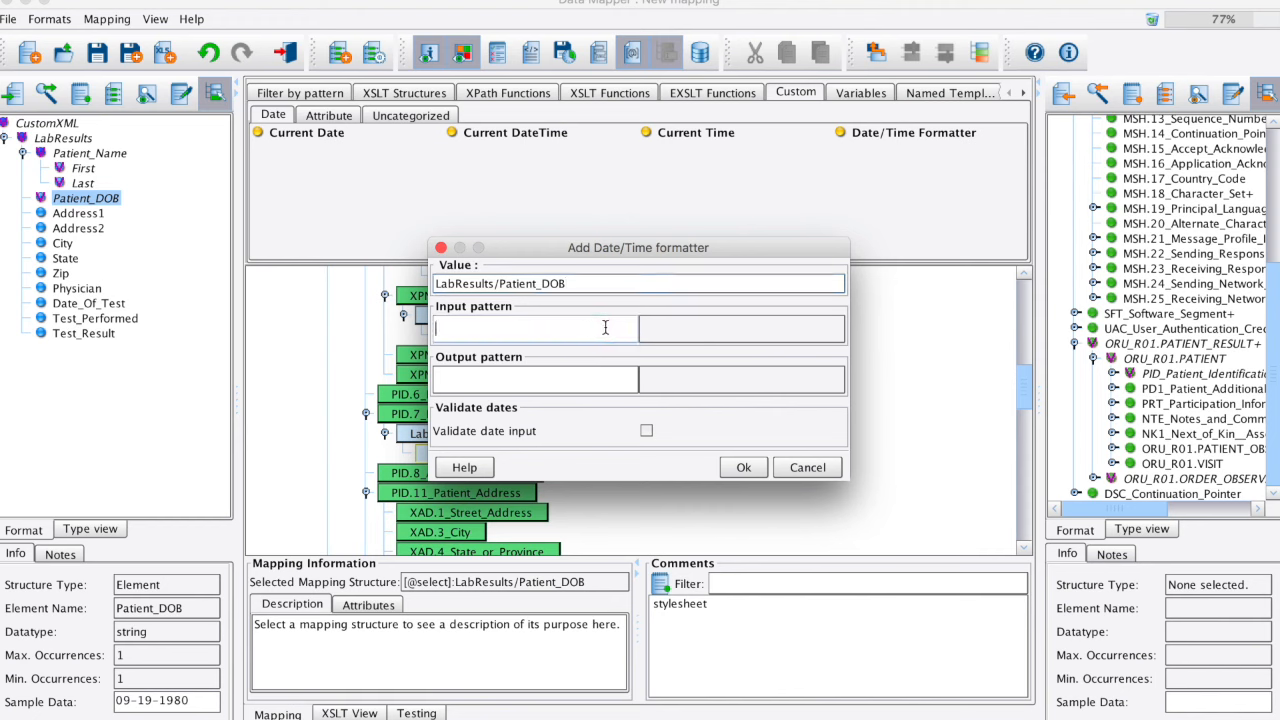
{"action": "type", "text": "MM-DD-YYYY"}
{"action": "left_click", "coordinate": [598, 378]}
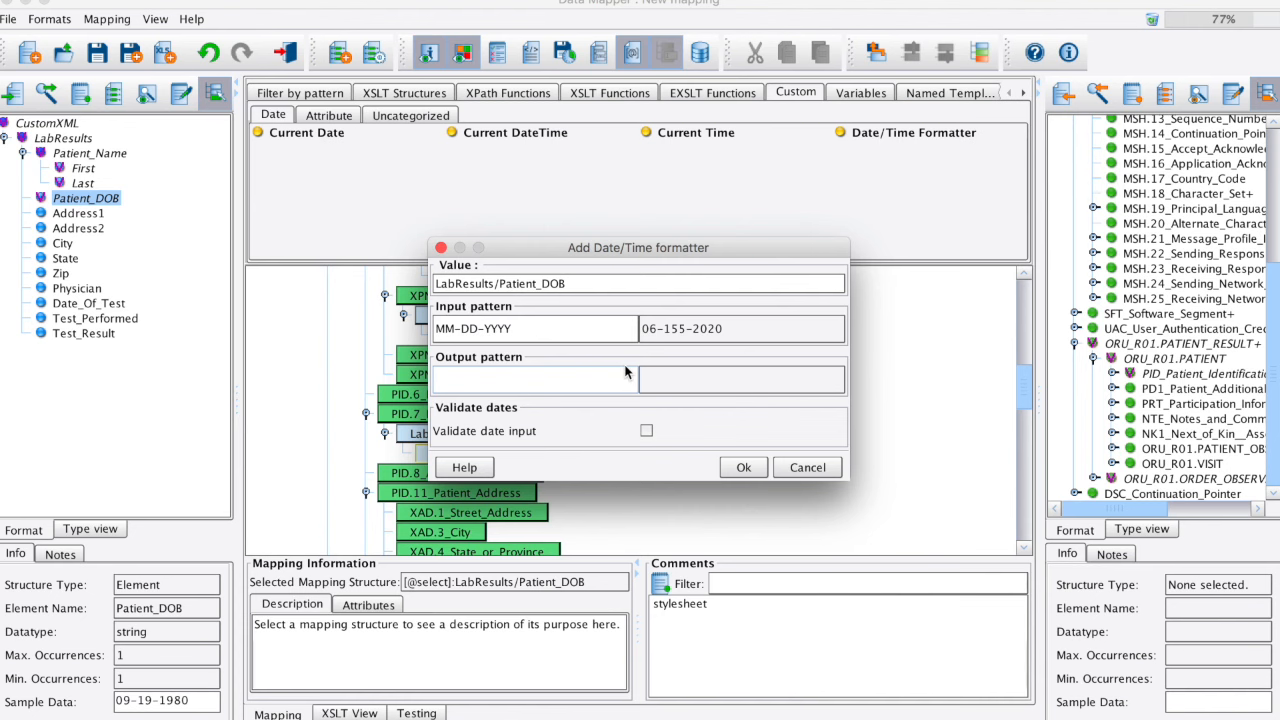
{"action": "type", "text": "YYYYMMDD"}
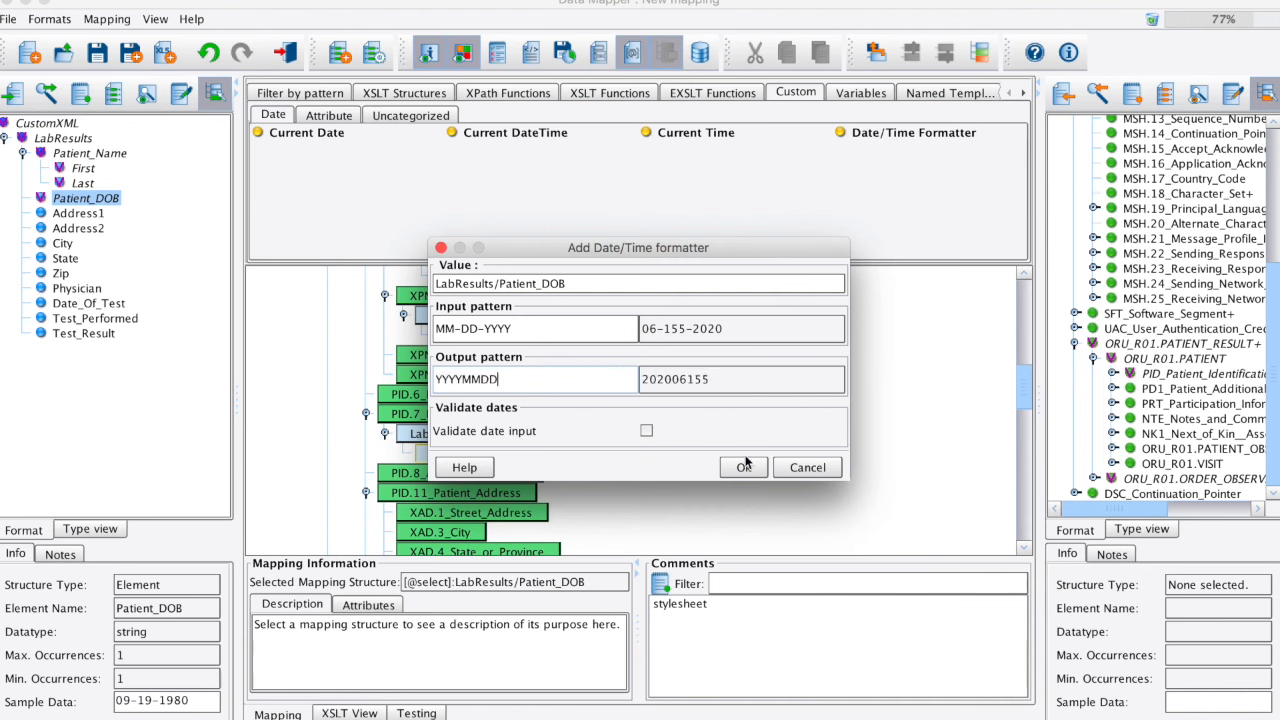
{"action": "left_click", "coordinate": [743, 467]}
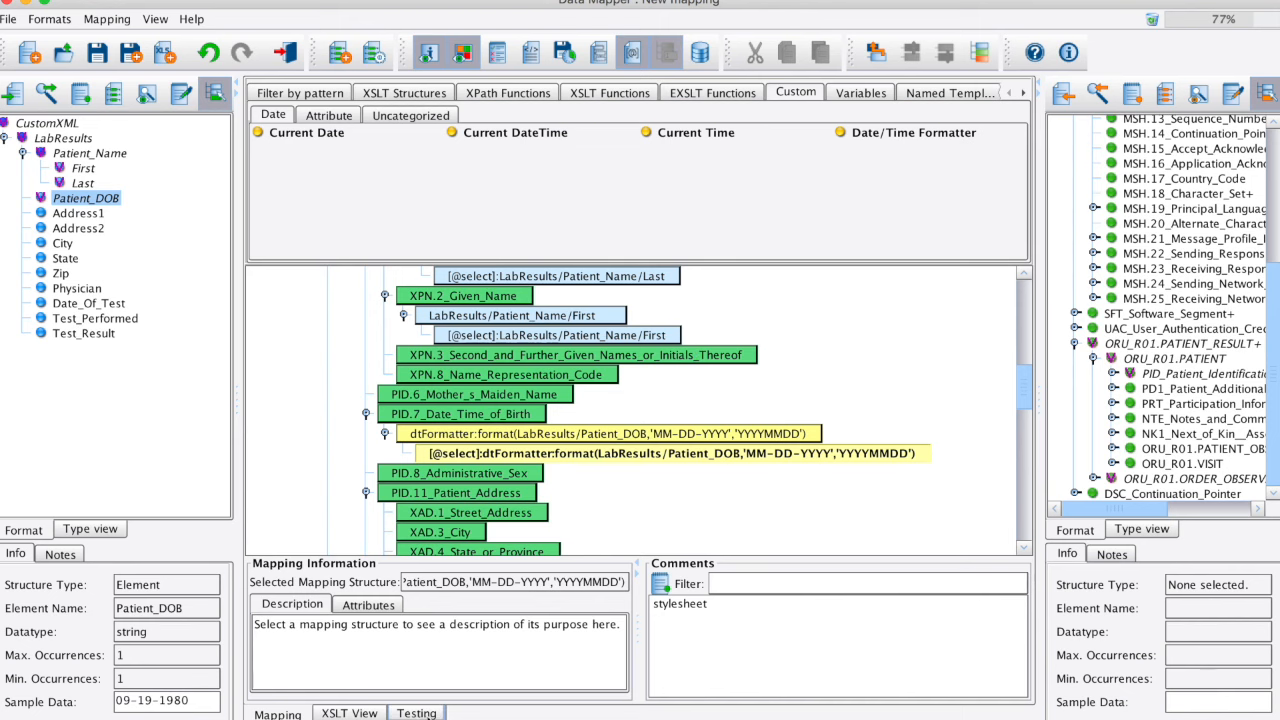
Step: Test the mapping against the sample source and check the PID.7_Date_Time_of_Birth line in the results
{"action": "left_click", "coordinate": [416, 713]}
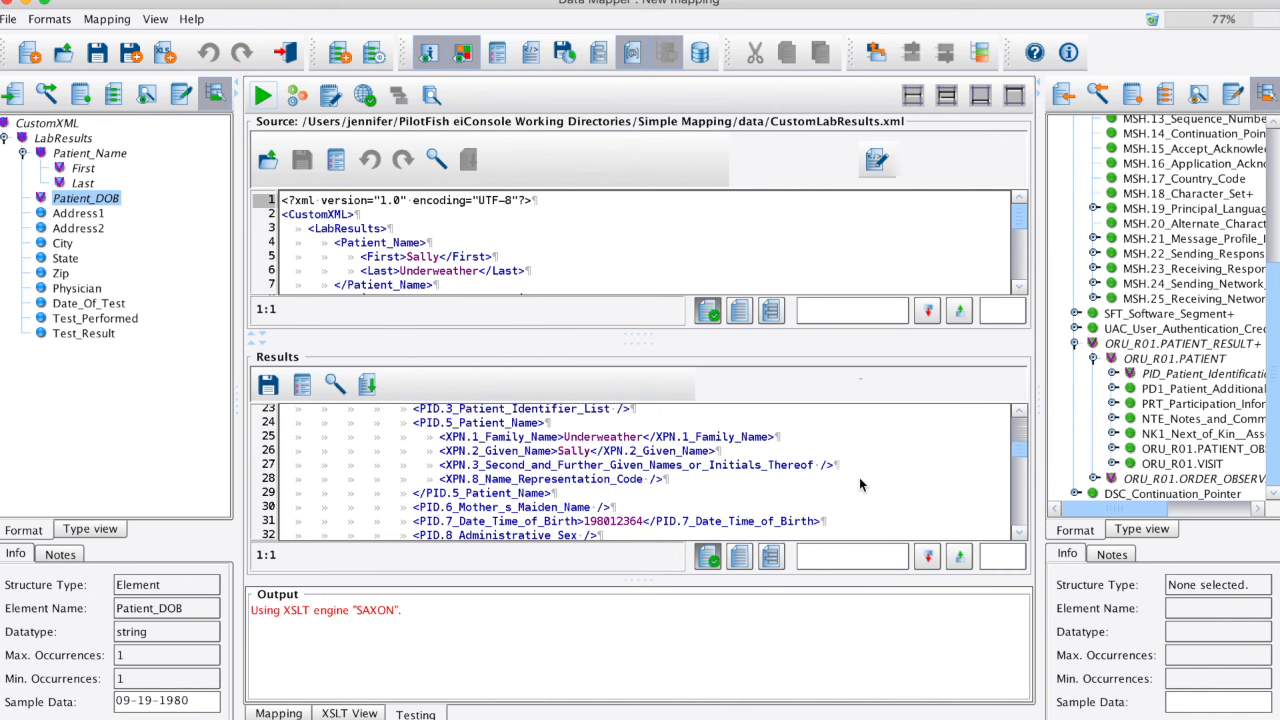
{"action": "left_click", "coordinate": [750, 521]}
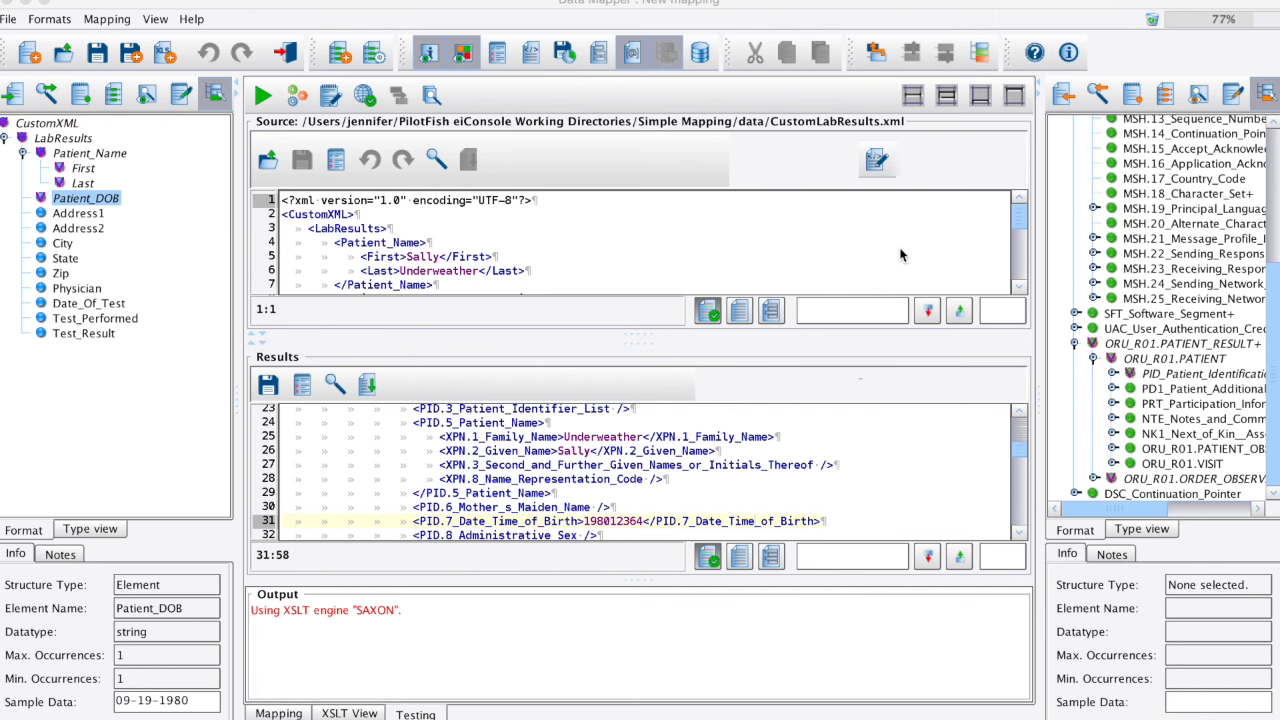
Step: Save the mapping under the name new-hl7 and return to the route configuration
{"action": "key", "text": "super+s"}
{"action": "type", "text": "new-h"}
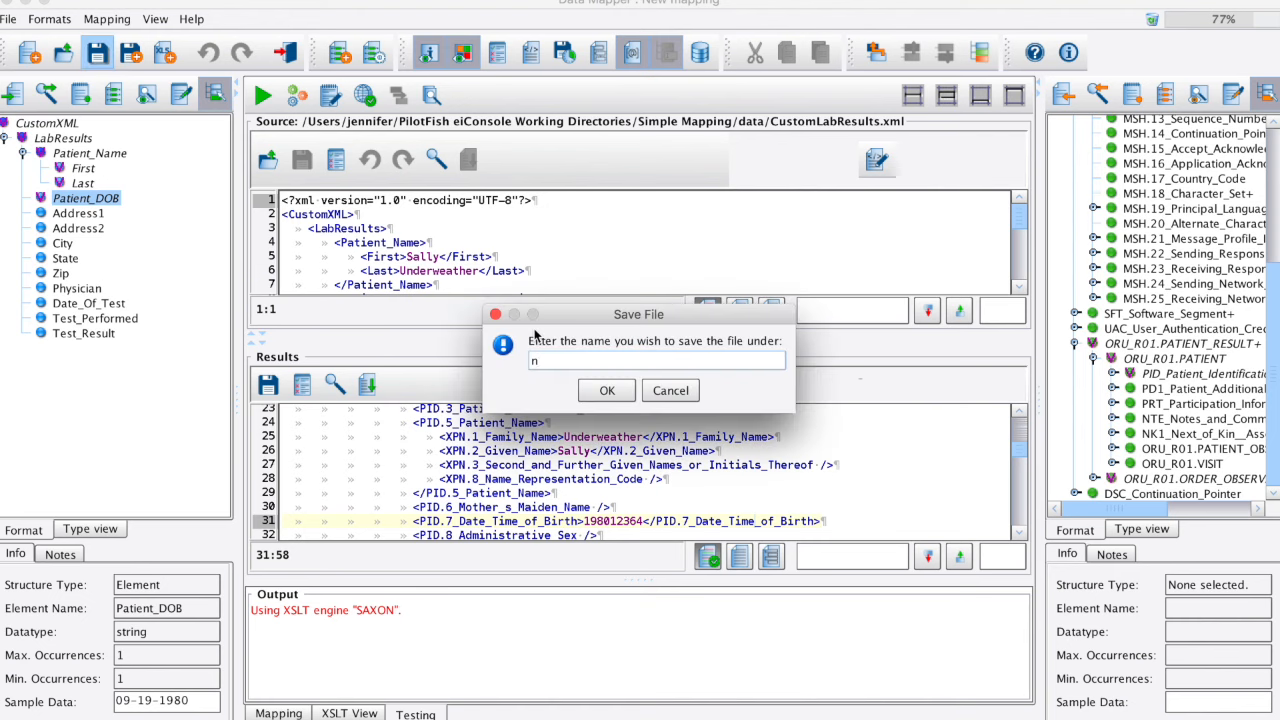
{"action": "type", "text": "l77"}
{"action": "key", "text": "Return"}
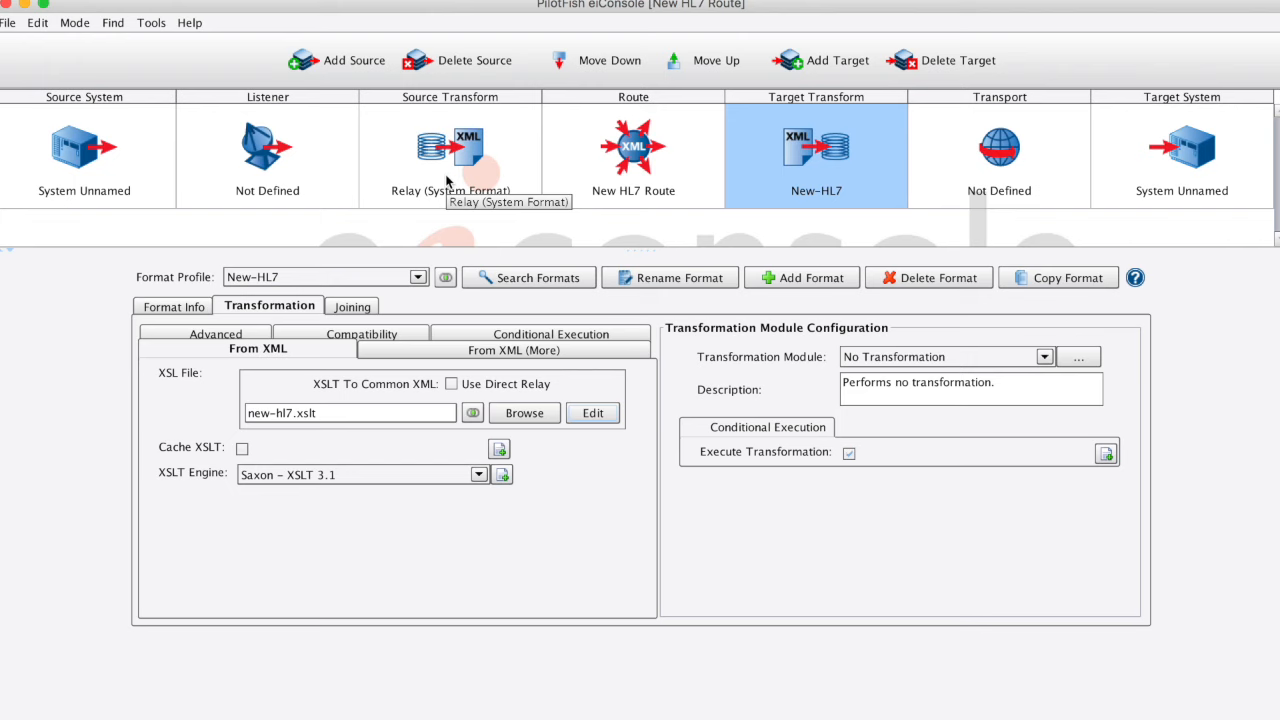
Step: Set the New-HL7 target format's transformation module to HL7 v2.X
{"action": "left_click", "coordinate": [942, 358]}
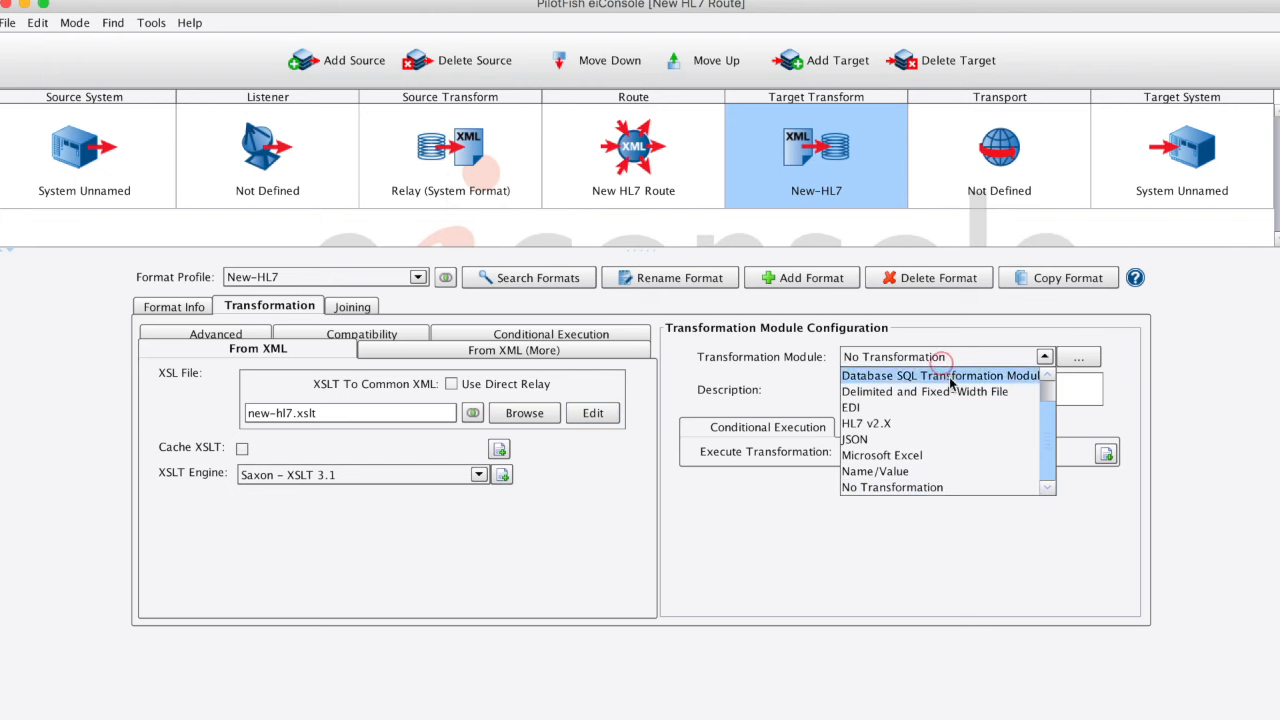
{"action": "left_click", "coordinate": [978, 424]}
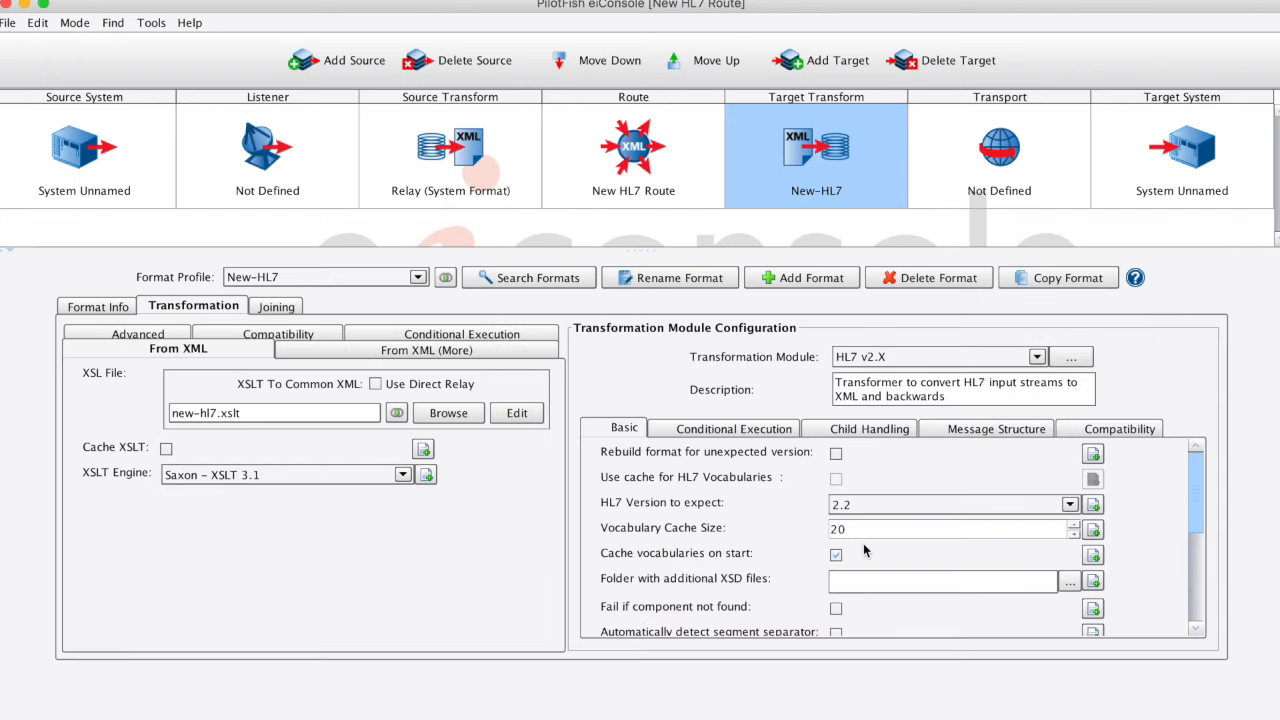
Step: Set the expected HL7 version to 2.4 and enable friendly names for known elements in the transformation module
{"action": "left_click", "coordinate": [968, 505]}
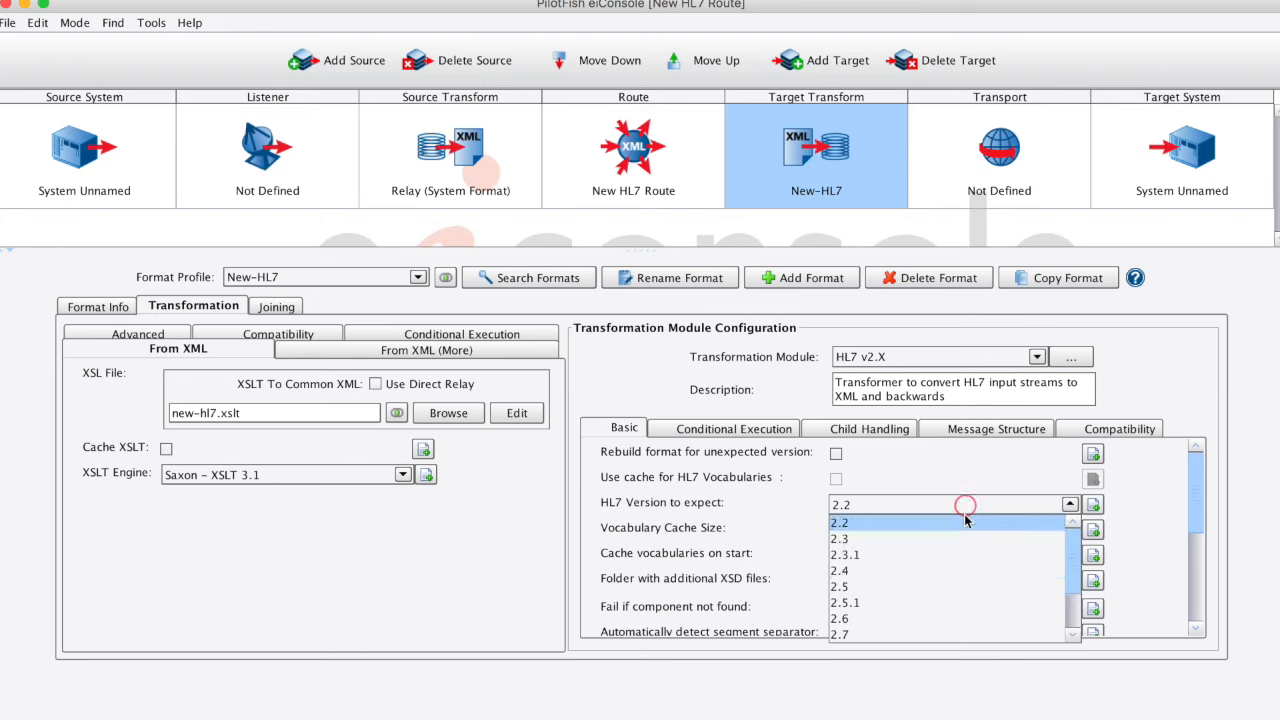
{"action": "left_click", "coordinate": [956, 571]}
{"action": "scroll", "coordinate": [820, 543], "scroll_direction": "down", "scroll_amount": 2}
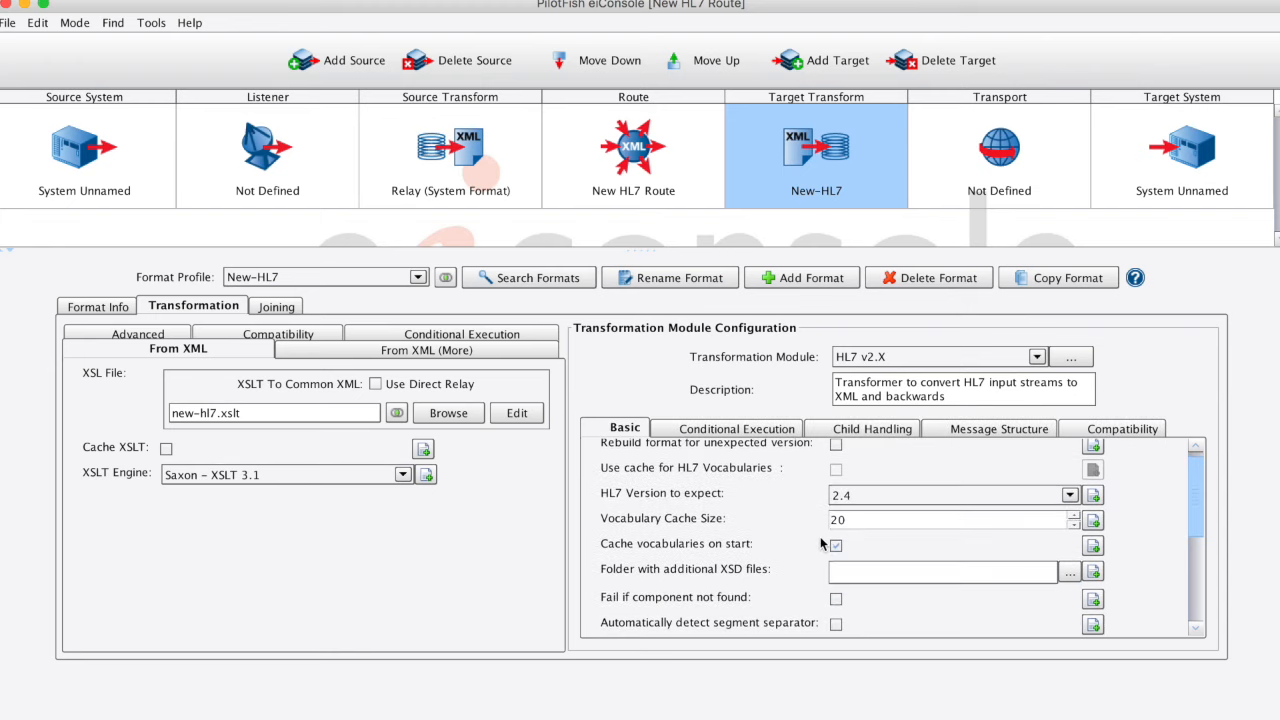
{"action": "scroll", "coordinate": [820, 543], "scroll_direction": "down", "scroll_amount": 5}
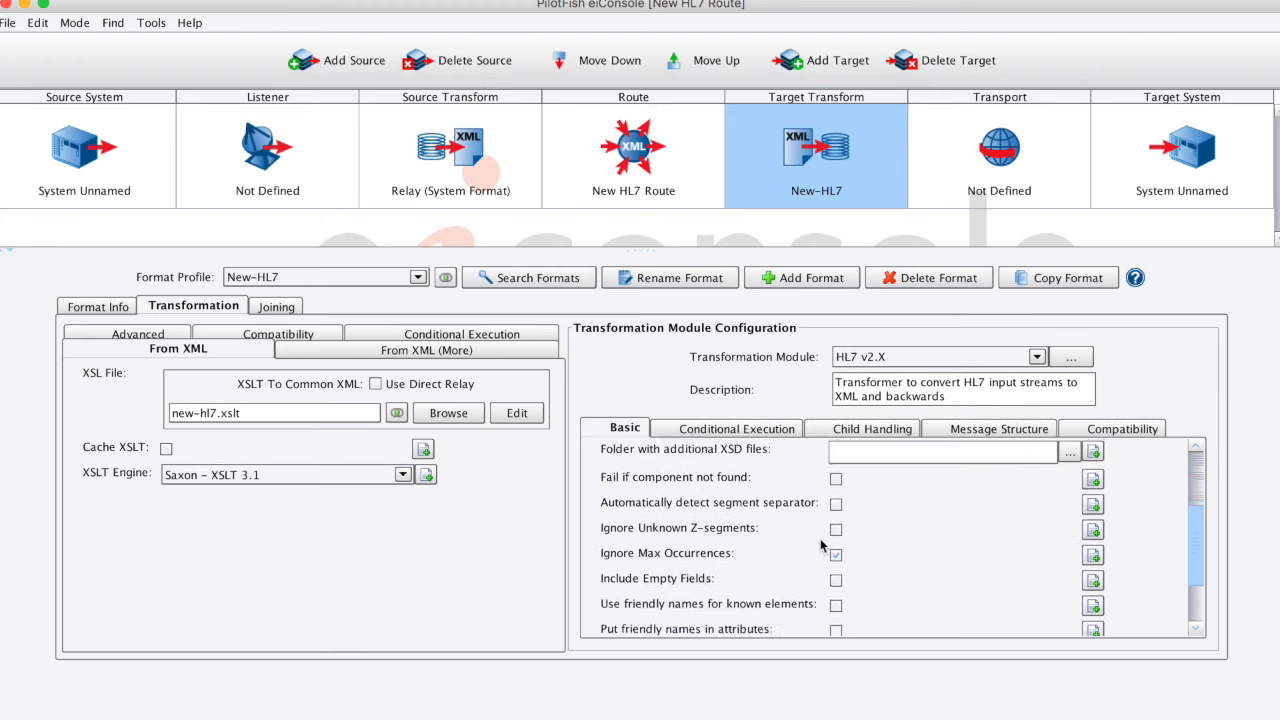
{"action": "scroll", "coordinate": [820, 541], "scroll_direction": "down", "scroll_amount": 1}
{"action": "left_click", "coordinate": [836, 565]}
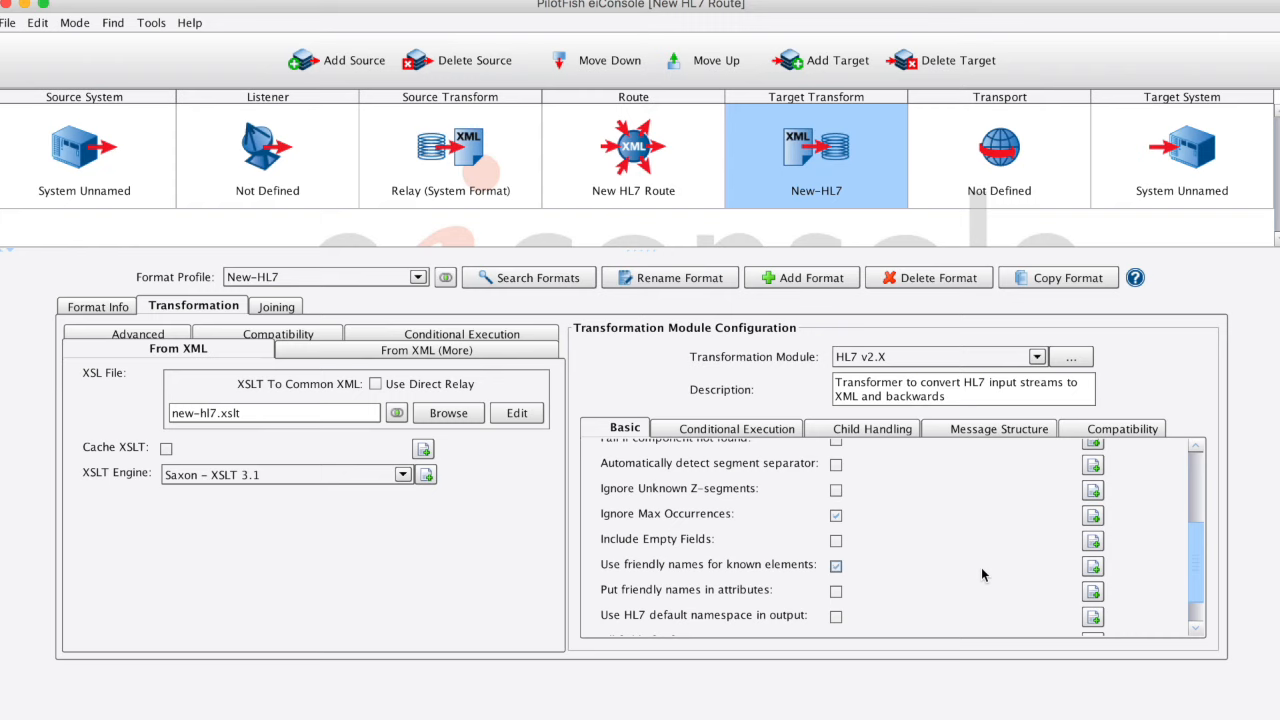
Step: Switch the route to testing mode, starting the test at the XSLT-new-hl7.xslt stage and ending it after the HL7 v2.X transformation
{"action": "left_click", "coordinate": [74, 22]}
{"action": "left_click", "coordinate": [93, 61]}
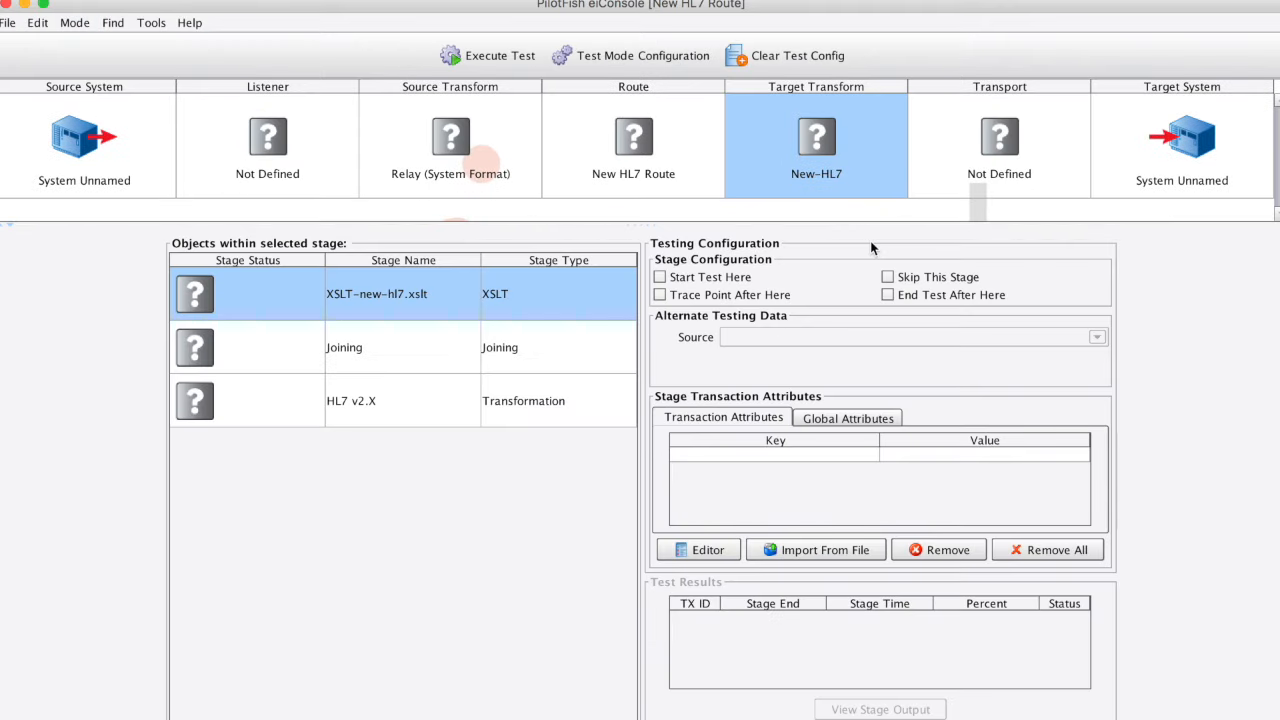
{"action": "left_click", "coordinate": [690, 275]}
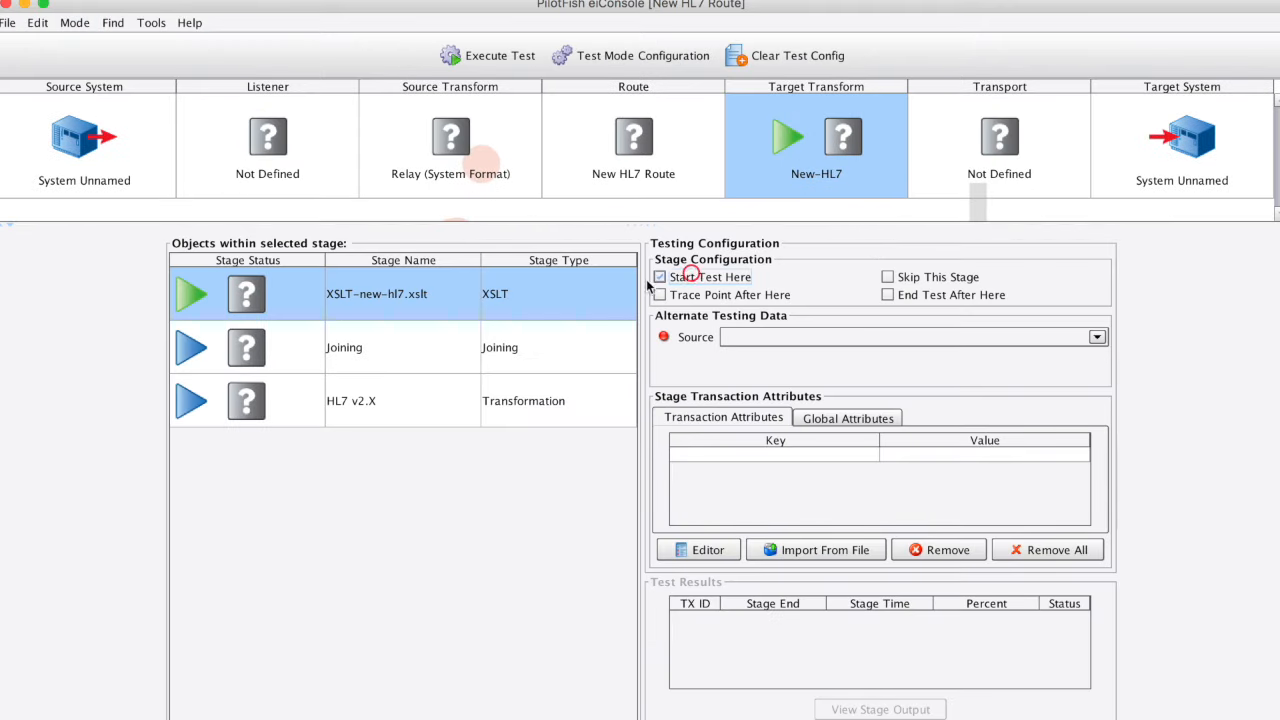
{"action": "left_click", "coordinate": [600, 399]}
{"action": "left_click", "coordinate": [935, 294]}
Step: Load CustomLabResults.xml from file as the XSLT stage's alternate testing data and execute the test
{"action": "left_click", "coordinate": [536, 291]}
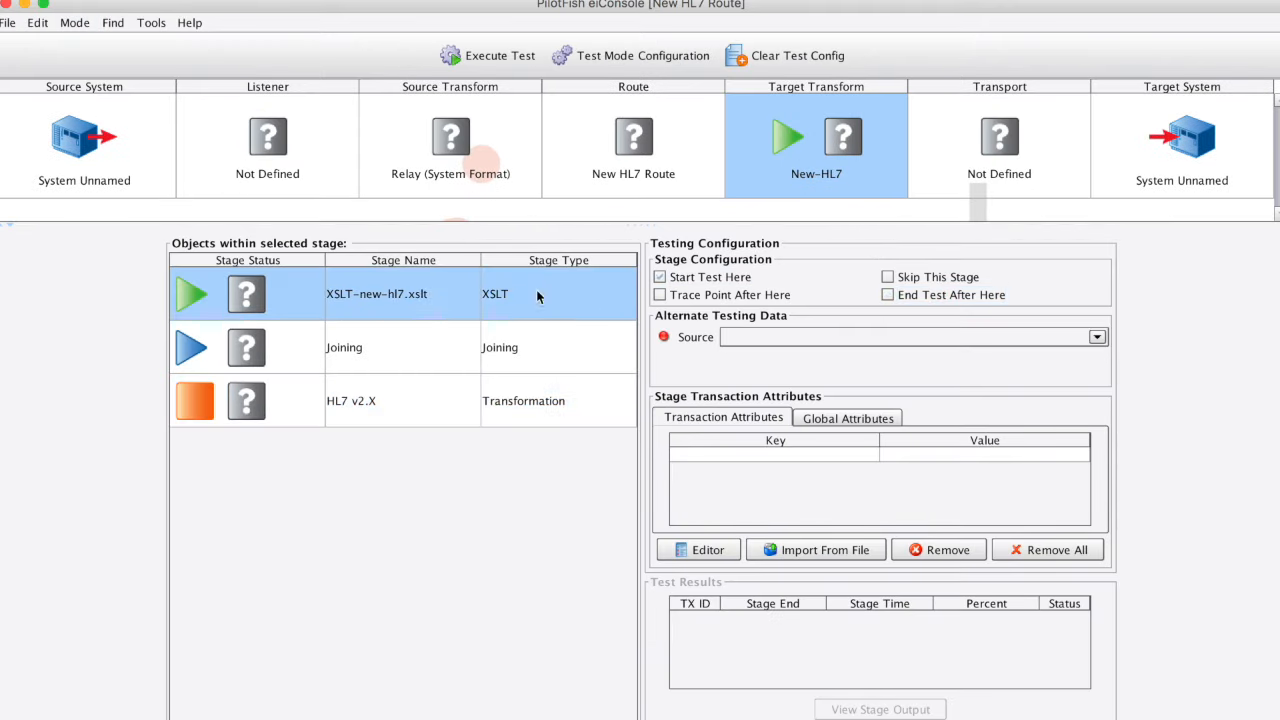
{"action": "left_click", "coordinate": [806, 336]}
{"action": "left_click", "coordinate": [810, 387]}
{"action": "left_click", "coordinate": [530, 276]}
{"action": "left_click", "coordinate": [755, 503]}
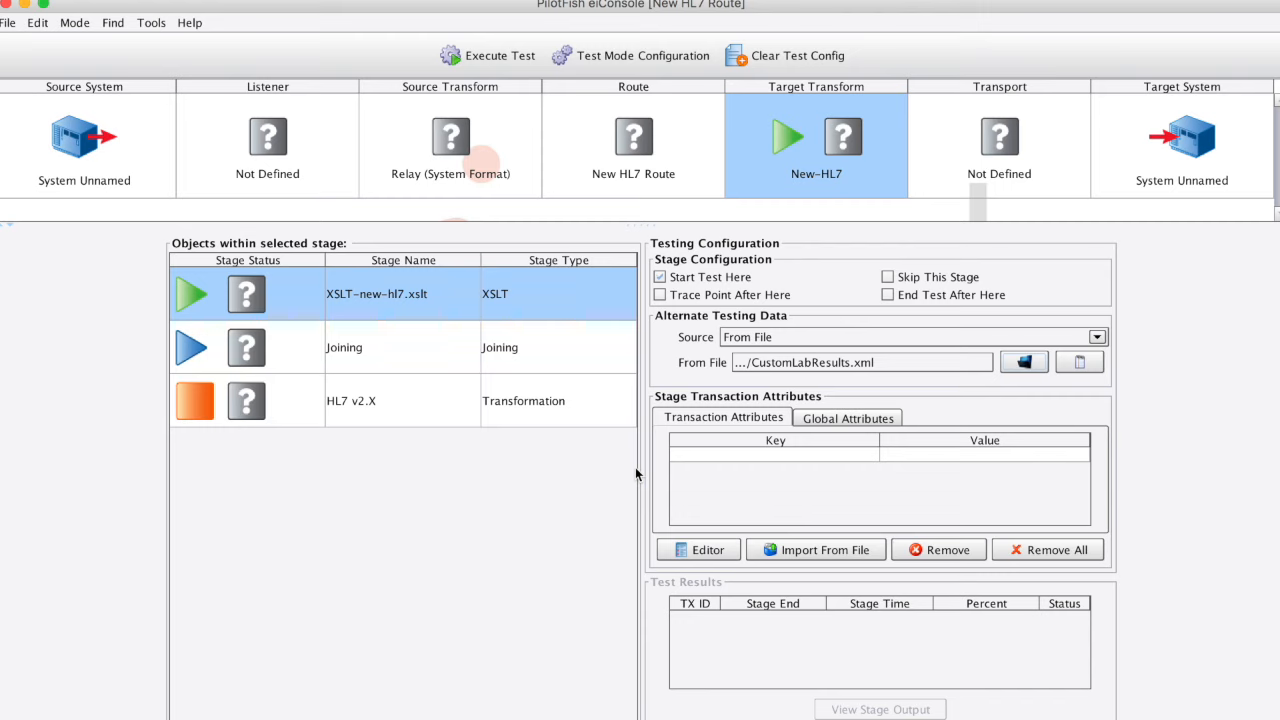
{"action": "left_click", "coordinate": [500, 56]}
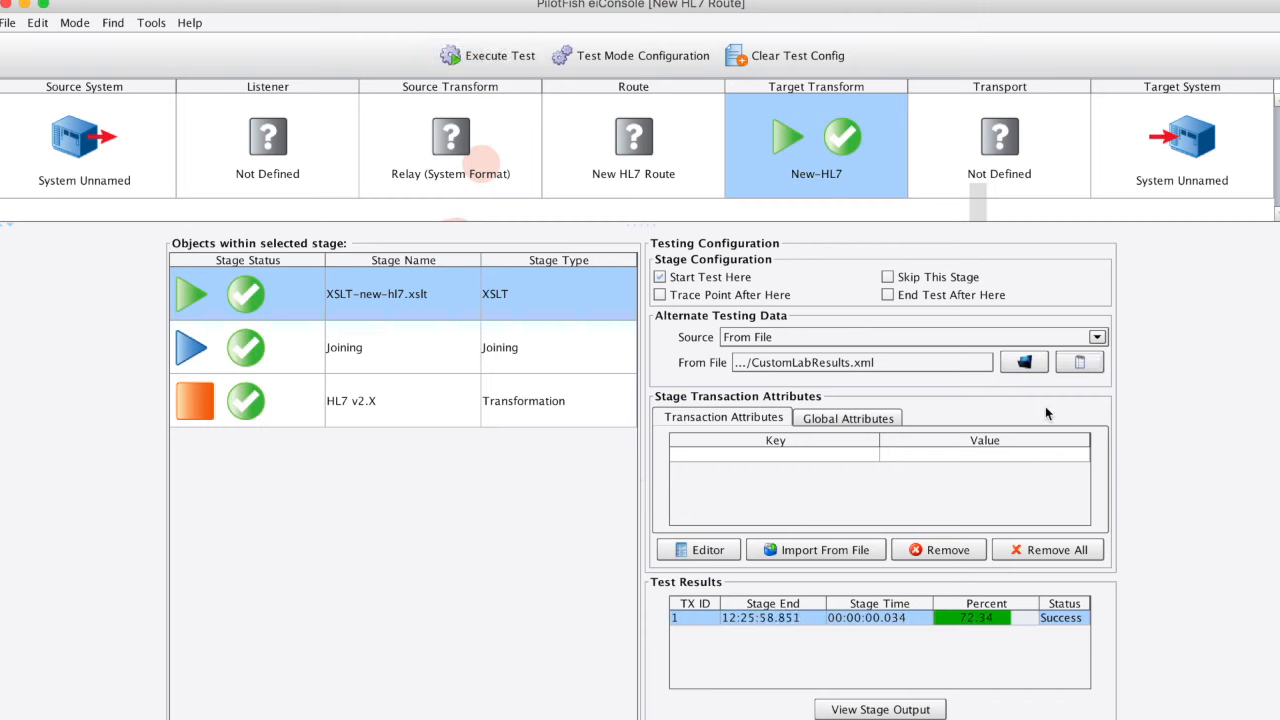
Step: Review the stage output of the XSLT-new-hl7.xslt mapping and the full HL7 message output of the HL7 v2.X transformation
{"action": "left_click", "coordinate": [1086, 368]}
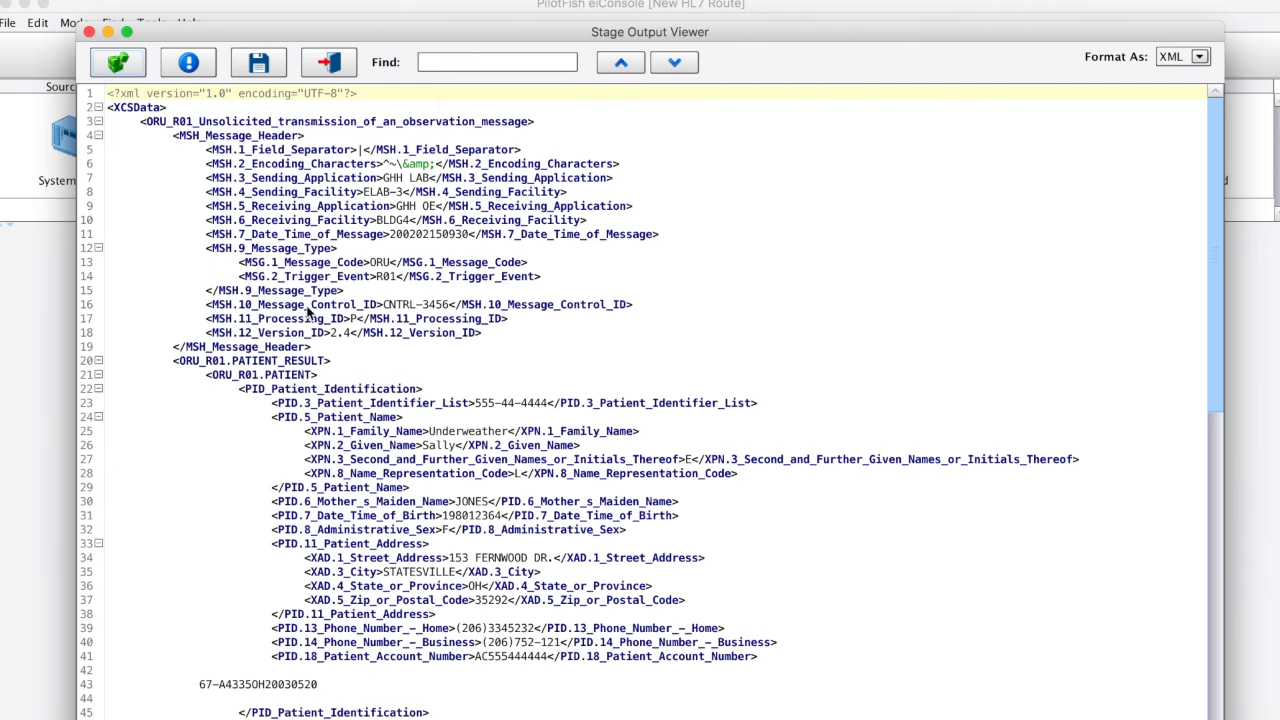
{"action": "scroll", "coordinate": [306, 316], "scroll_direction": "down", "scroll_amount": 14}
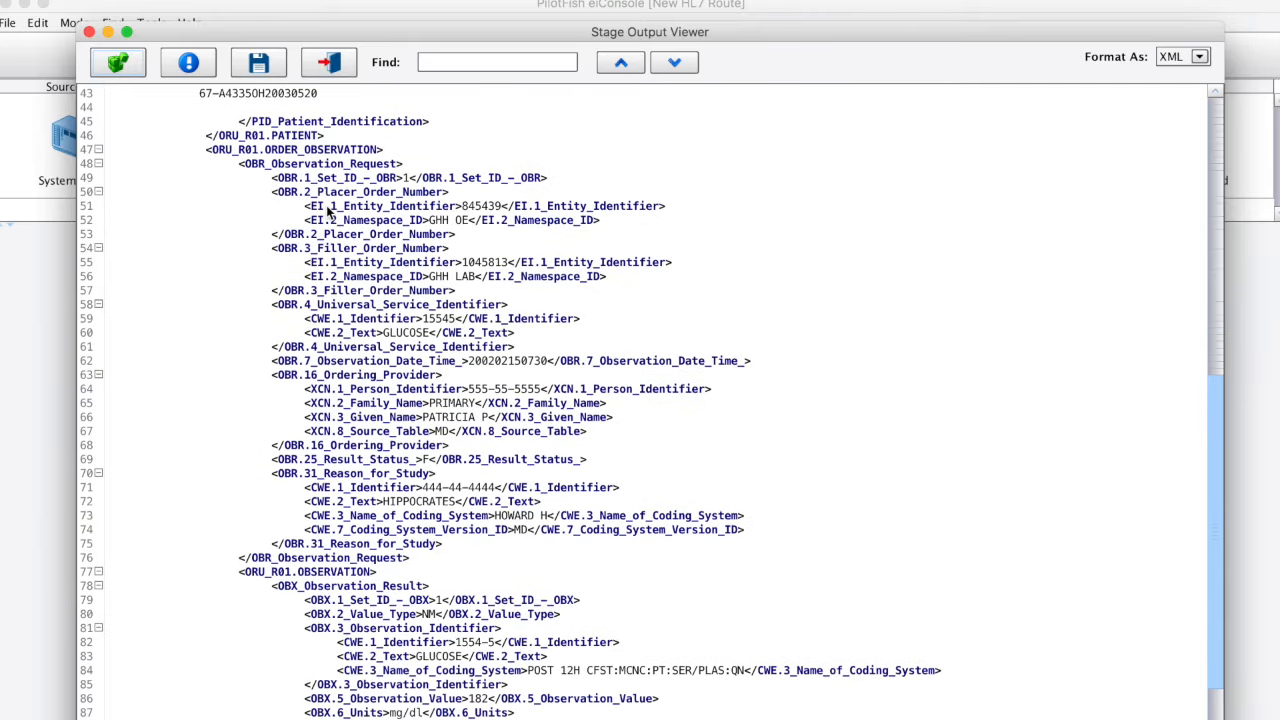
{"action": "scroll", "coordinate": [326, 205], "scroll_direction": "up", "scroll_amount": 14}
{"action": "left_click", "coordinate": [328, 62]}
{"action": "double_click", "coordinate": [252, 405]}
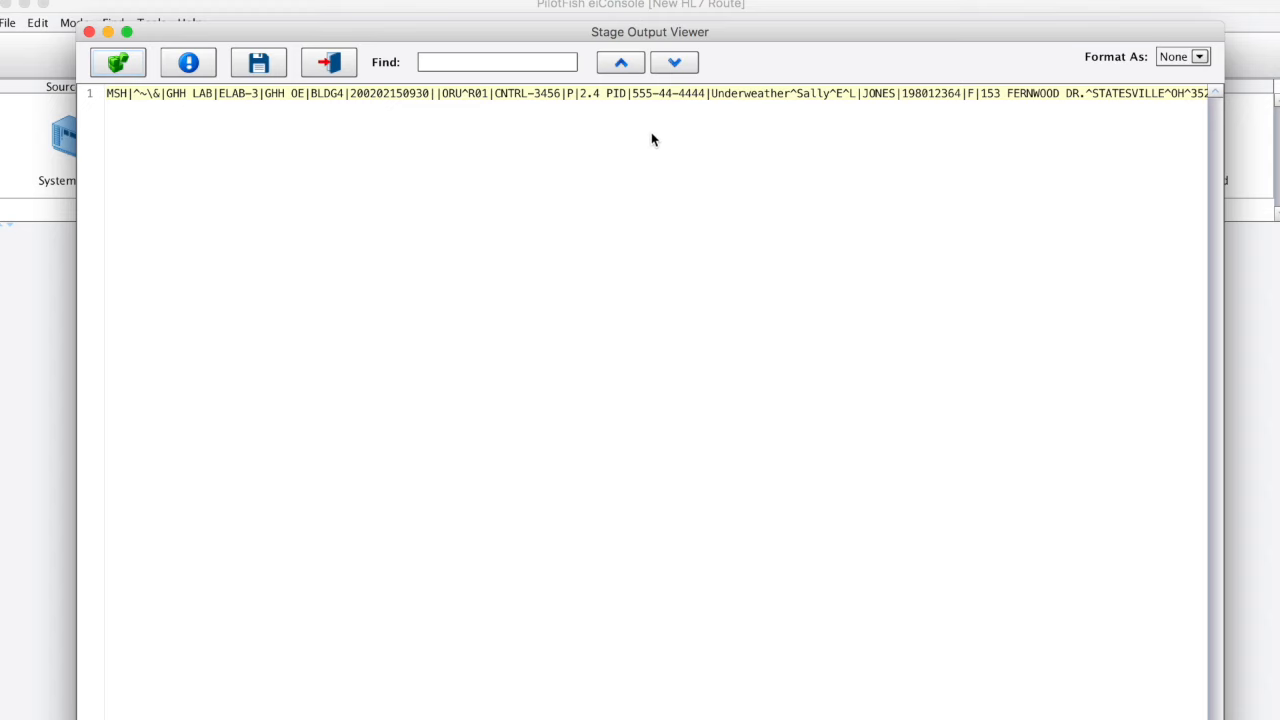
{"action": "scroll", "coordinate": [652, 135], "scroll_direction": "right", "scroll_amount": 15}
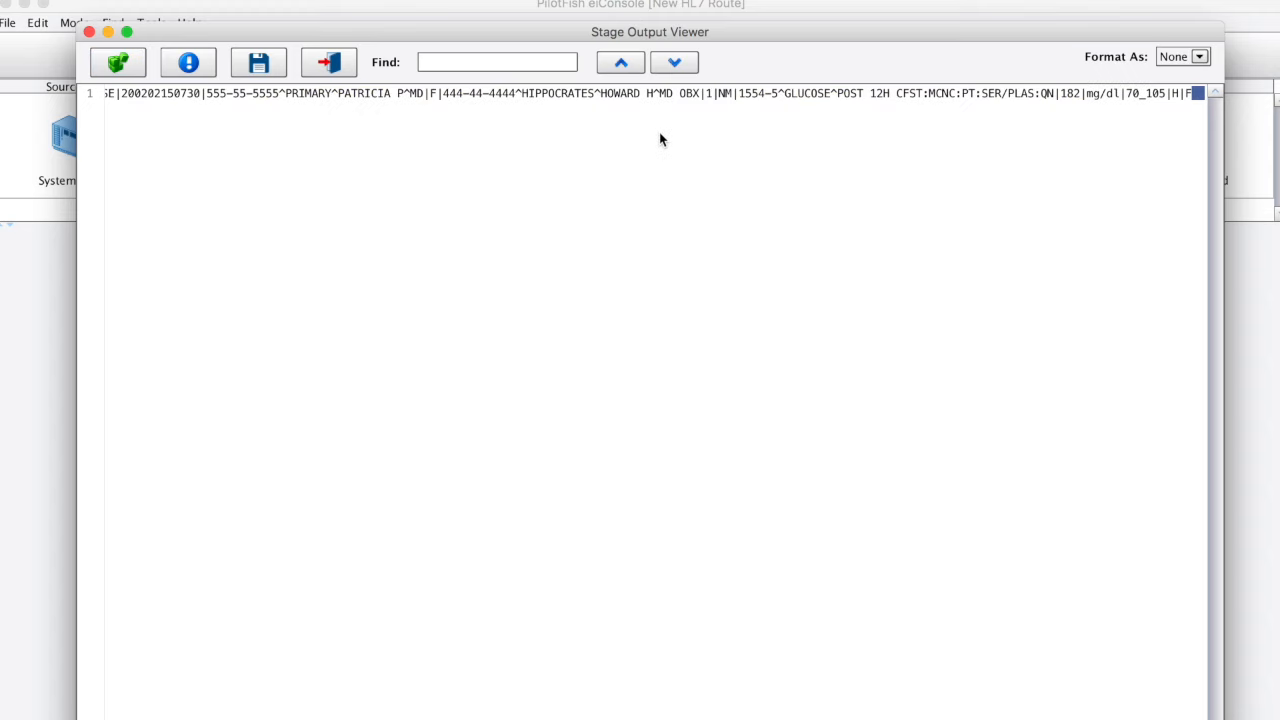